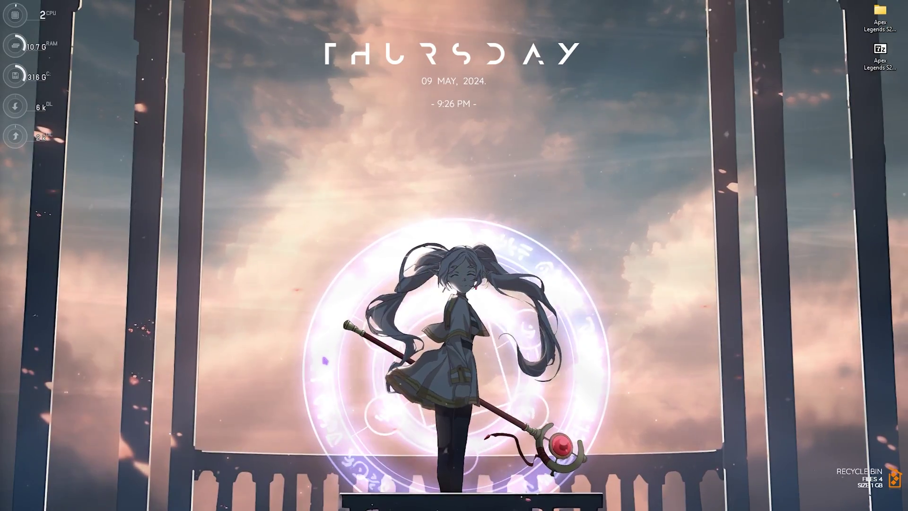
# Launch Windows Settings from a Start menu search for 'settings'
pyautogui.press('super')
pyautogui.write('settings')
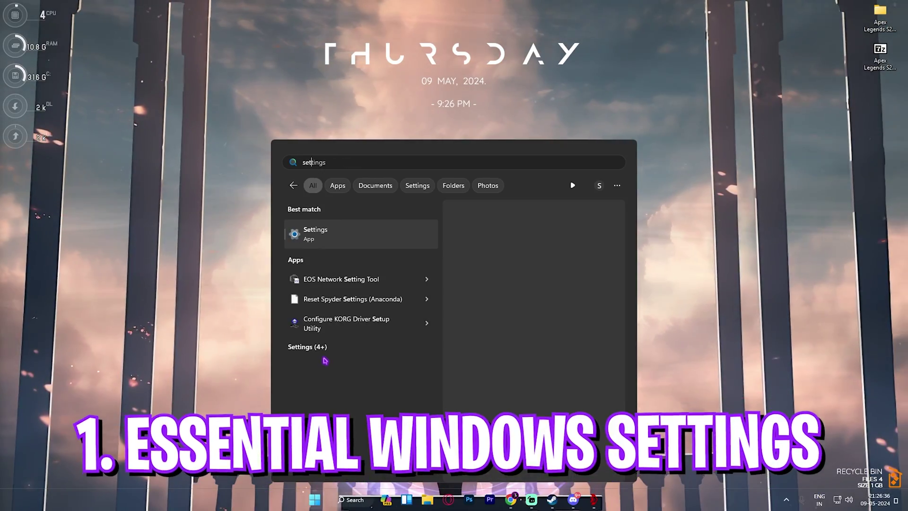
pyautogui.press('Return')
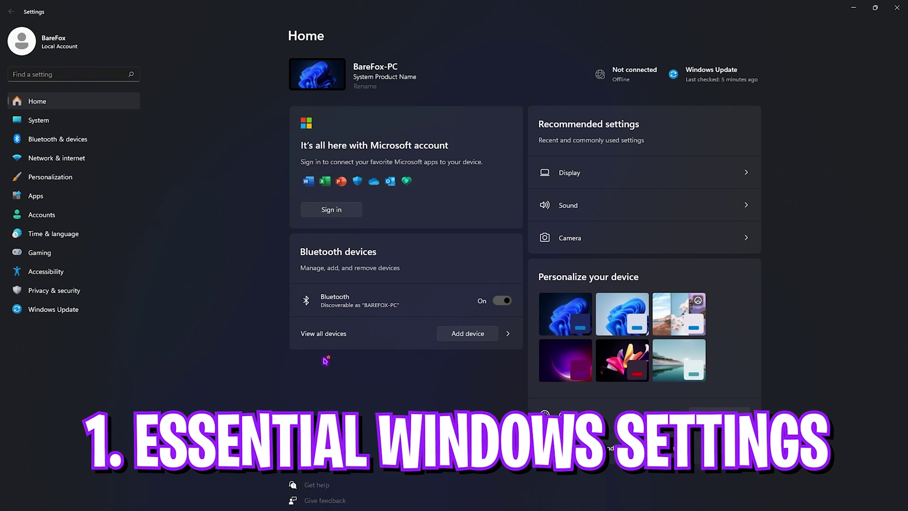
# Check Gaming's Game Bar page (controller access Off), then confirm Game Mode is On
pyautogui.click(57, 254)
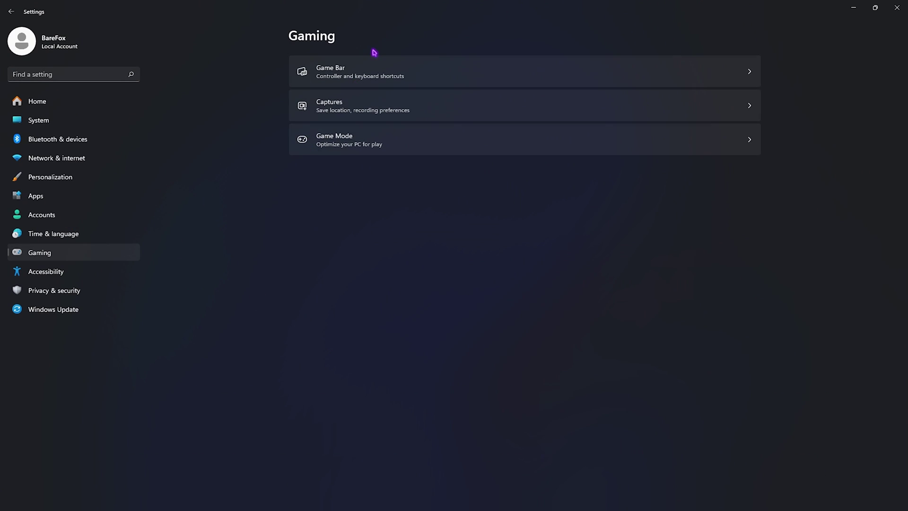
pyautogui.click(361, 78)
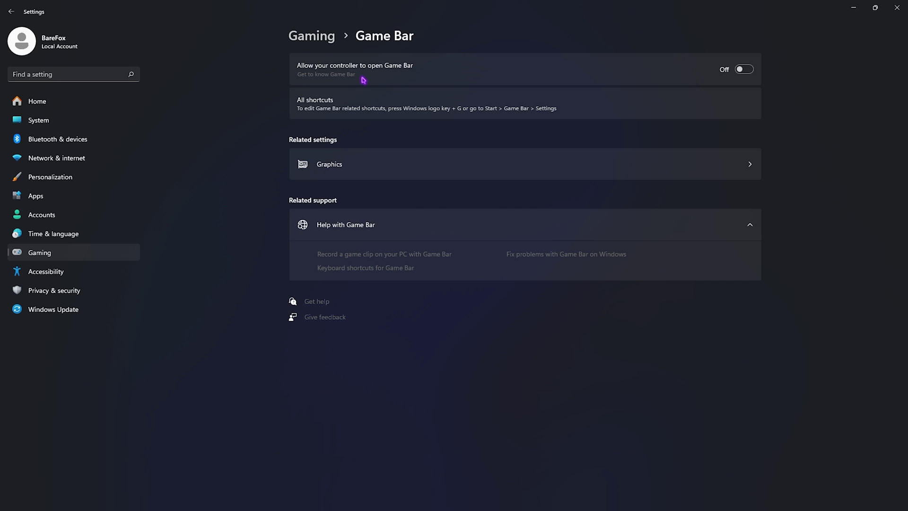
pyautogui.click(318, 39)
pyautogui.click(332, 147)
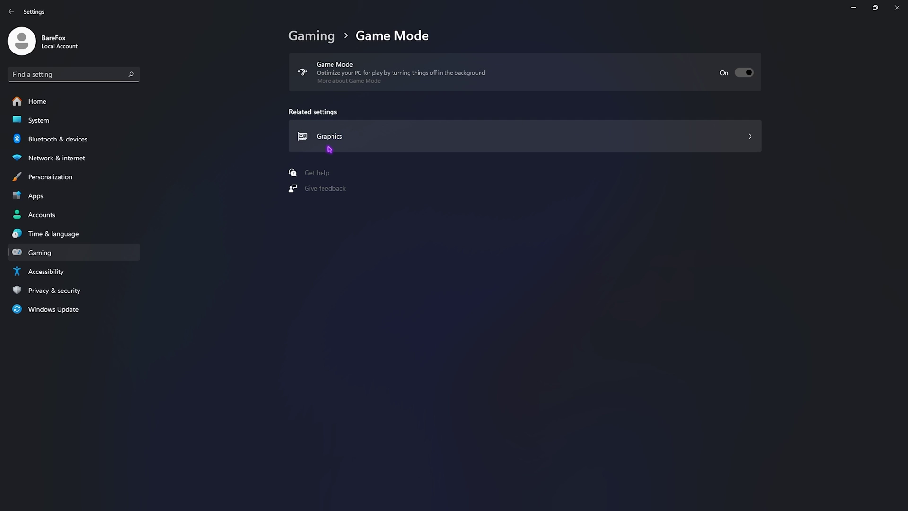
pyautogui.click(330, 150)
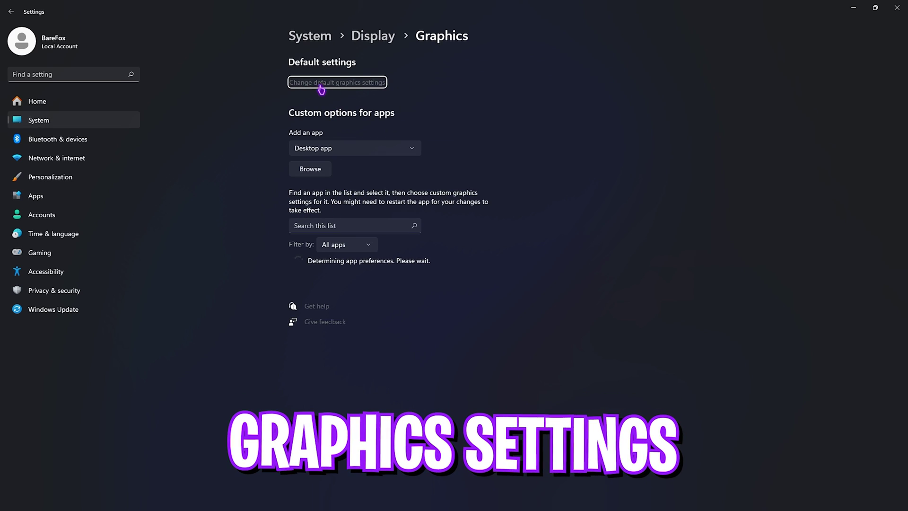
# Open Default graphics settings, with GPU scheduling and windowed-game optimizations both On
pyautogui.click(321, 89)
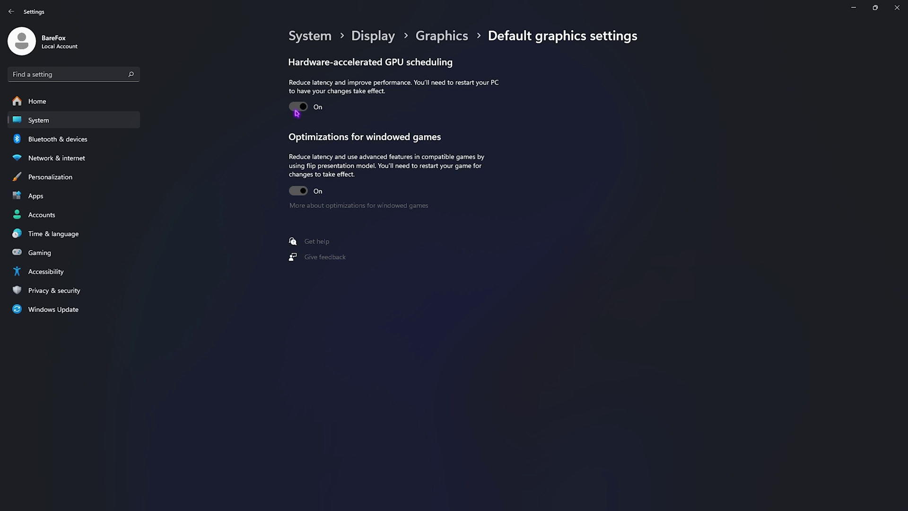
# Add r5apex.exe on the Graphics page and save Apex Legends as High performance
pyautogui.click(449, 42)
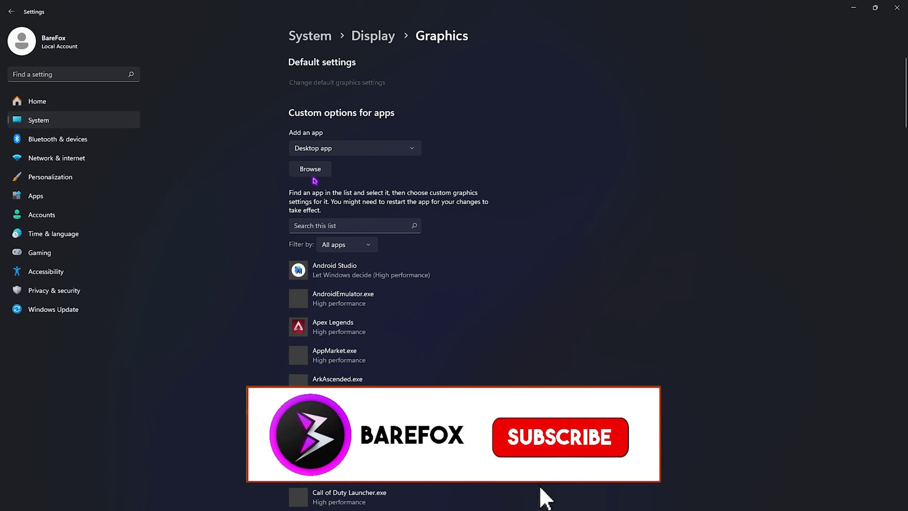
pyautogui.click(314, 173)
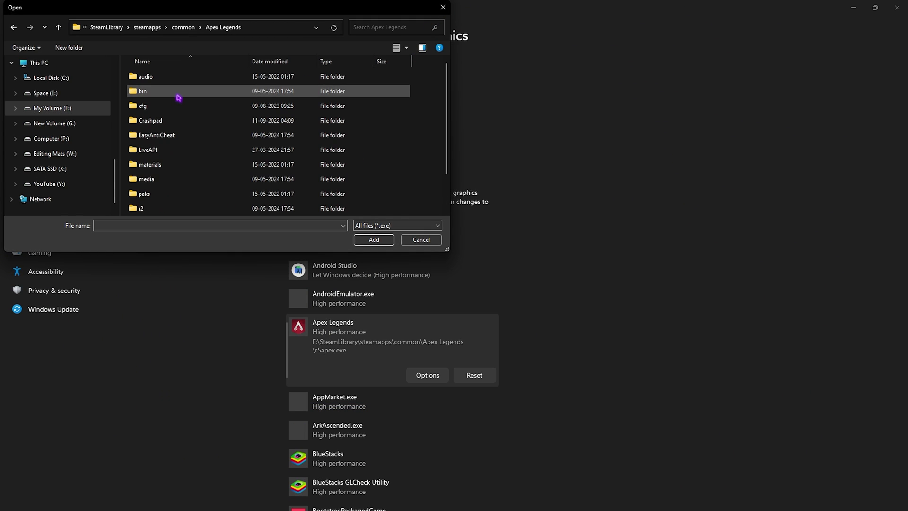
pyautogui.scroll(-2, 178, 99)
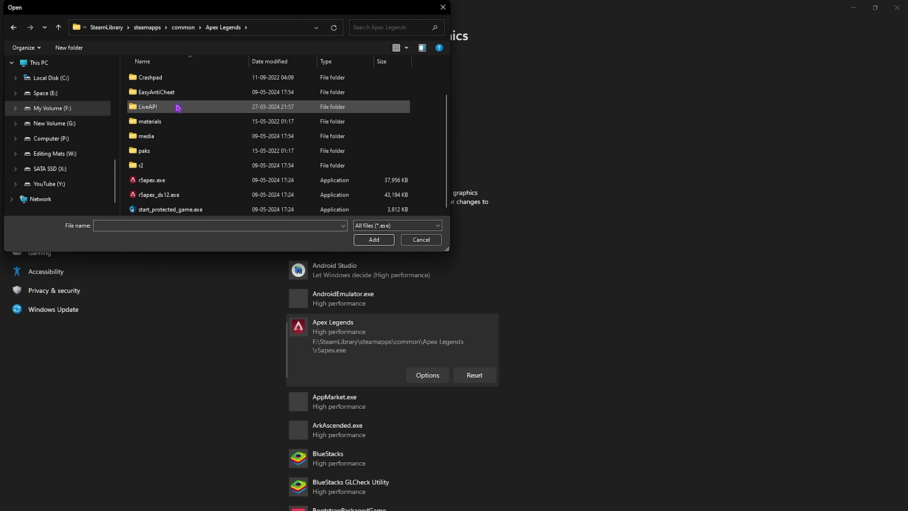
pyautogui.click(164, 181)
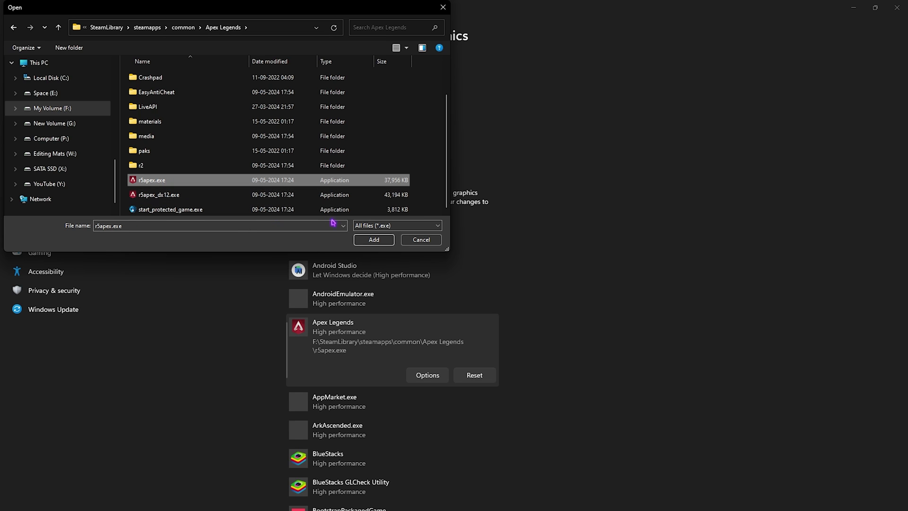
pyautogui.click(368, 240)
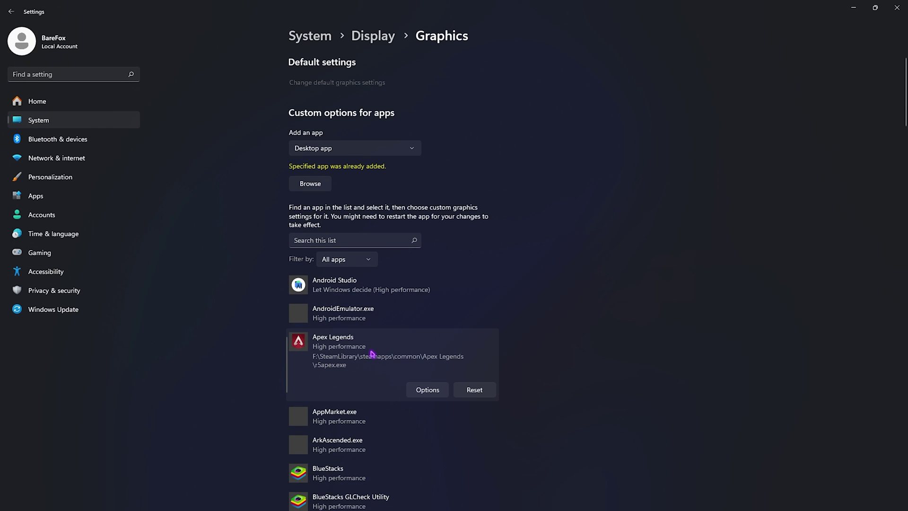
pyautogui.click(426, 394)
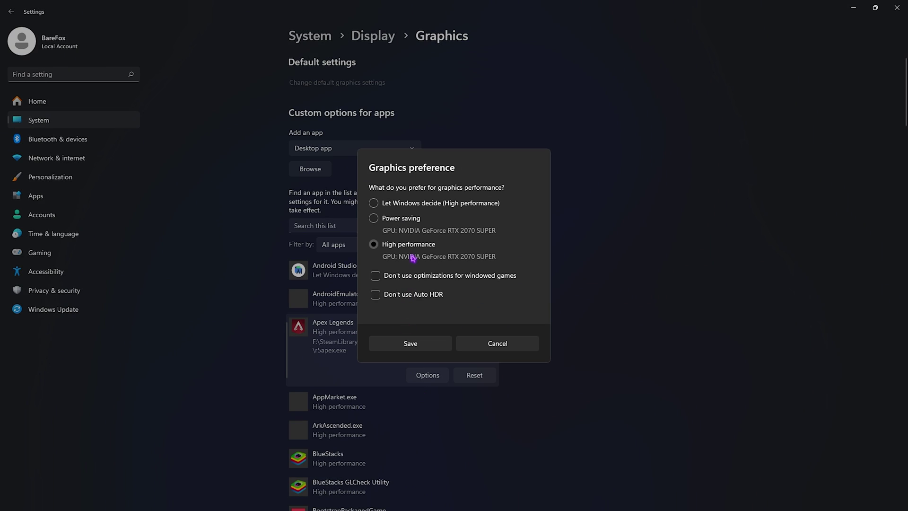
pyautogui.click(411, 343)
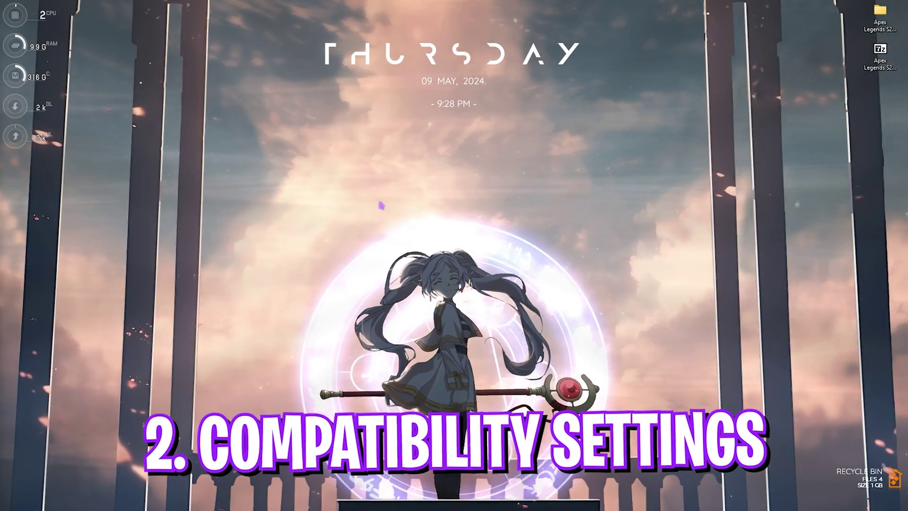
# Open File Explorer to the Steam Apex Legends folder and select r5apex.exe
pyautogui.press('super')
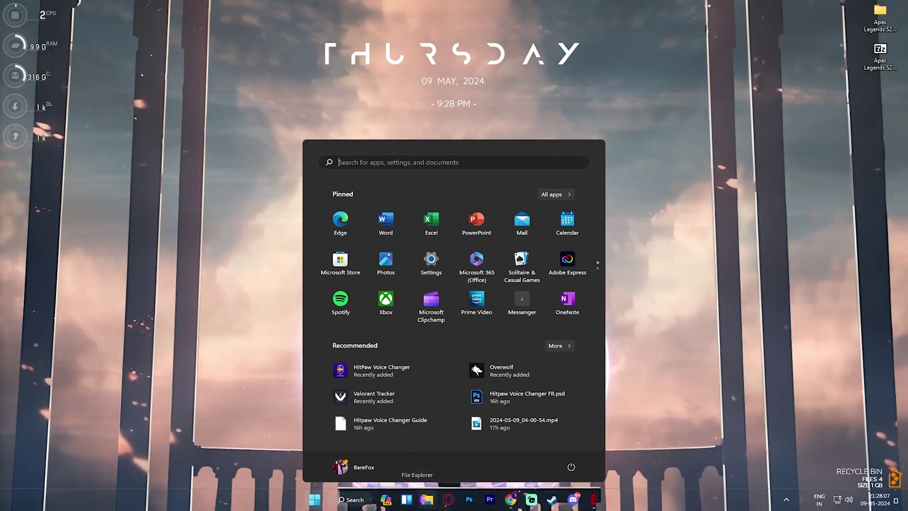
pyautogui.click(426, 500)
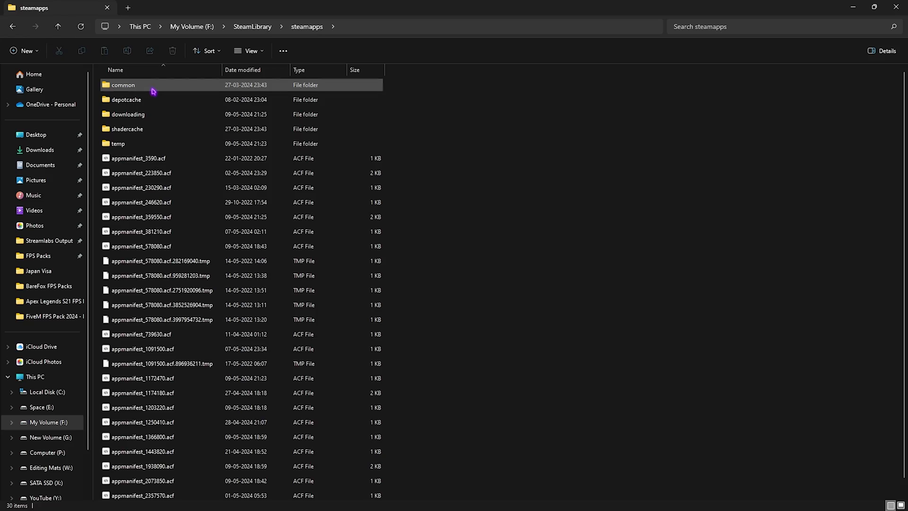
pyautogui.doubleClick(152, 90)
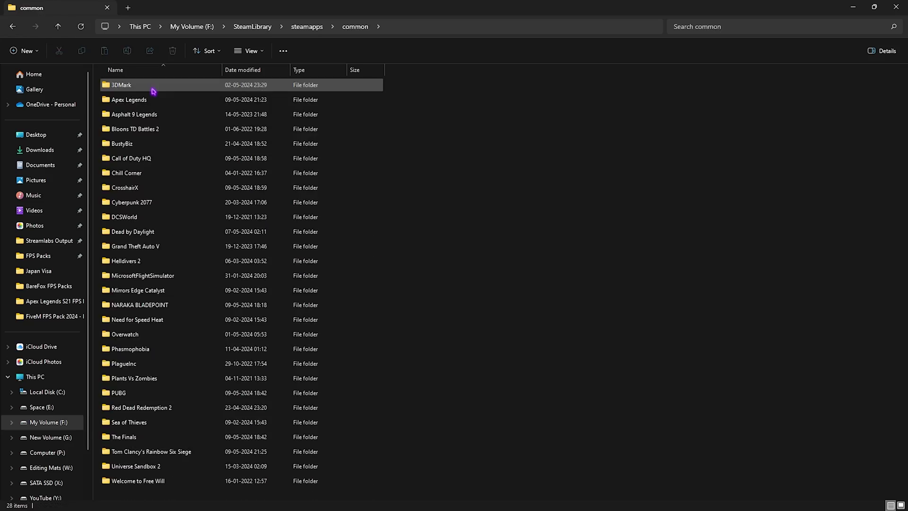
pyautogui.doubleClick(156, 98)
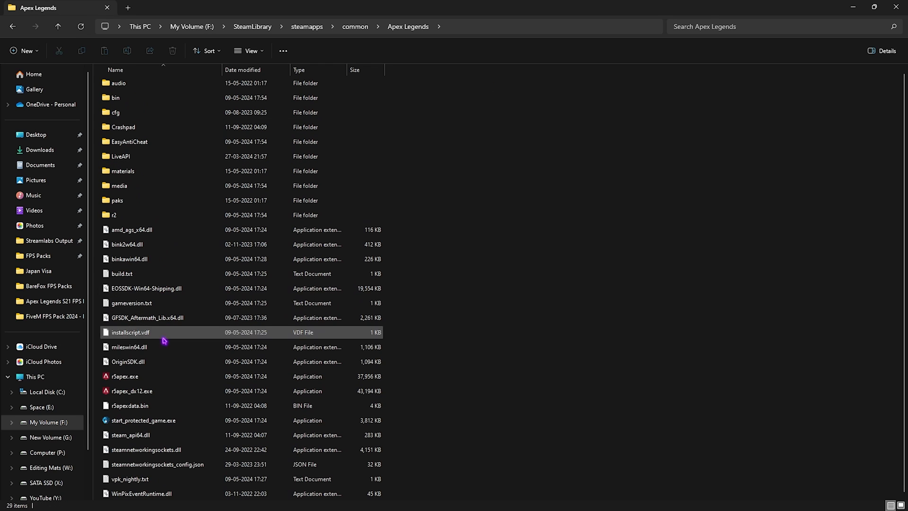
pyautogui.click(129, 379)
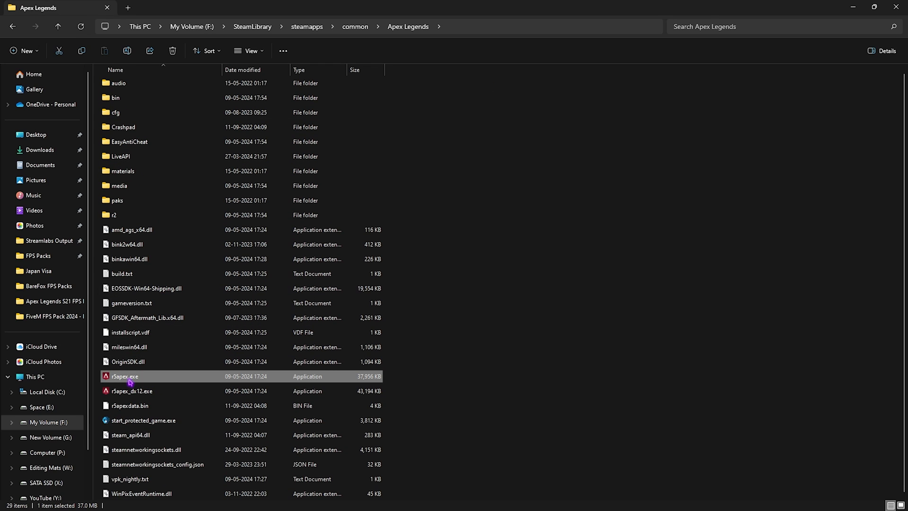
# In r5apex.exe's Compatibility properties, override high DPI scaling, performed by Application
pyautogui.rightClick(130, 382)
pyautogui.click(156, 318)
pyautogui.click(217, 270)
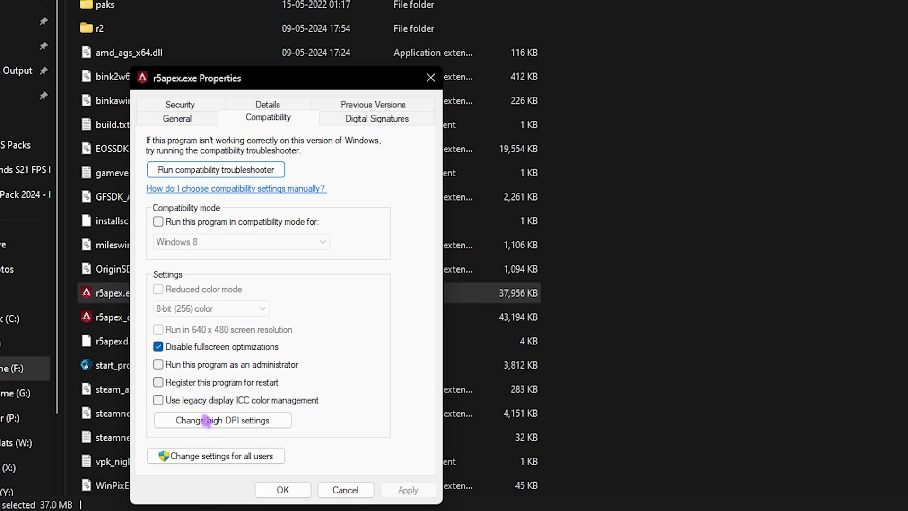
pyautogui.click(207, 420)
pyautogui.click(251, 374)
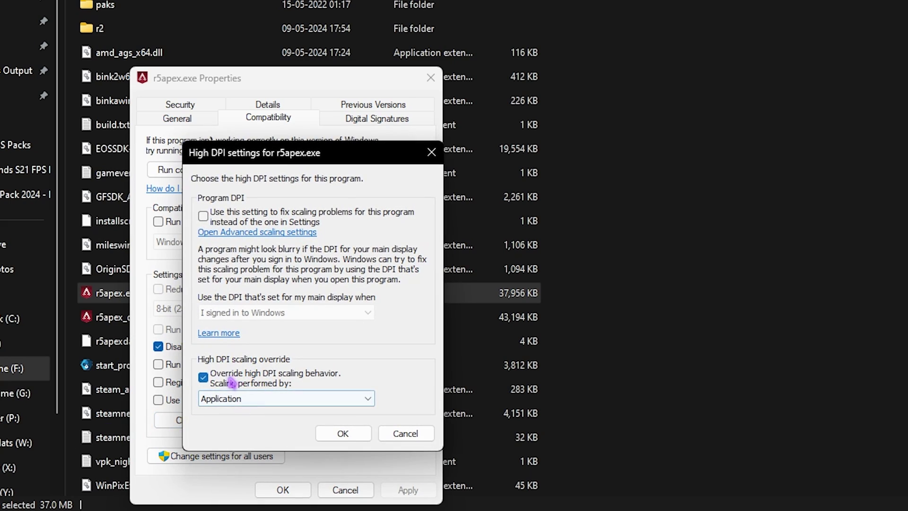
pyautogui.click(343, 433)
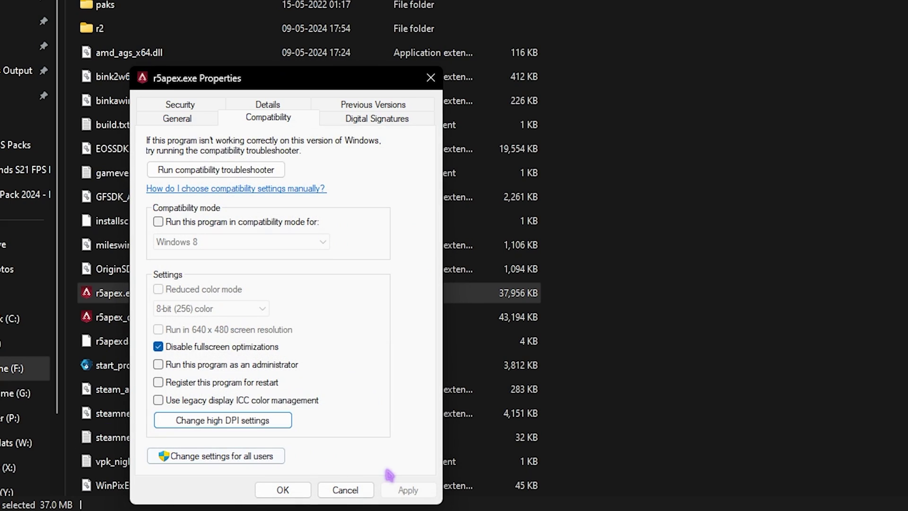
pyautogui.click(283, 491)
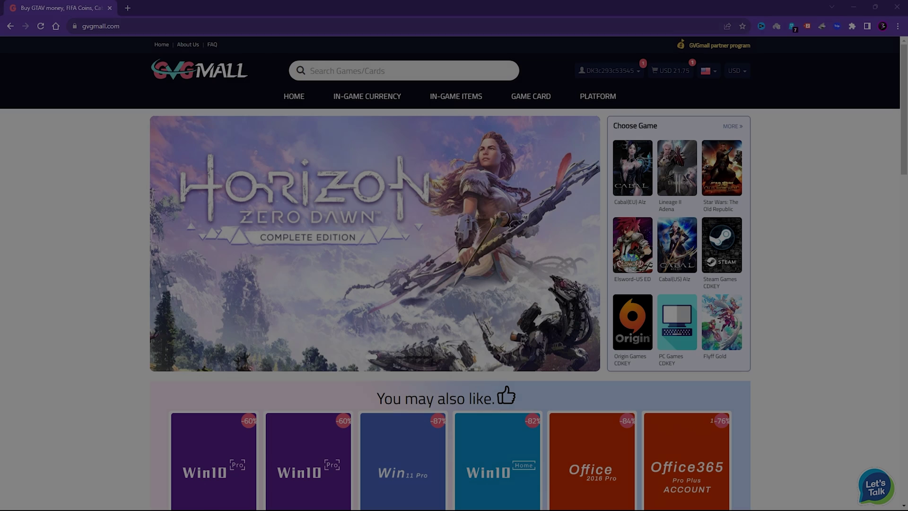
# Scroll to 'You may also like' and open the USD 22.30 MS Win 10 Pro OEM KEY GLOBAL card
pyautogui.scroll(-4, 75, 286)
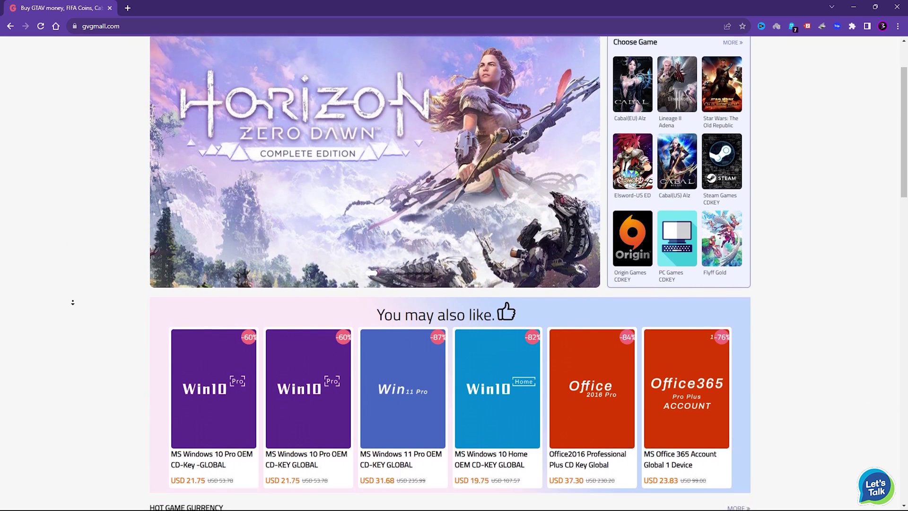
pyautogui.scroll(-5, 72, 302)
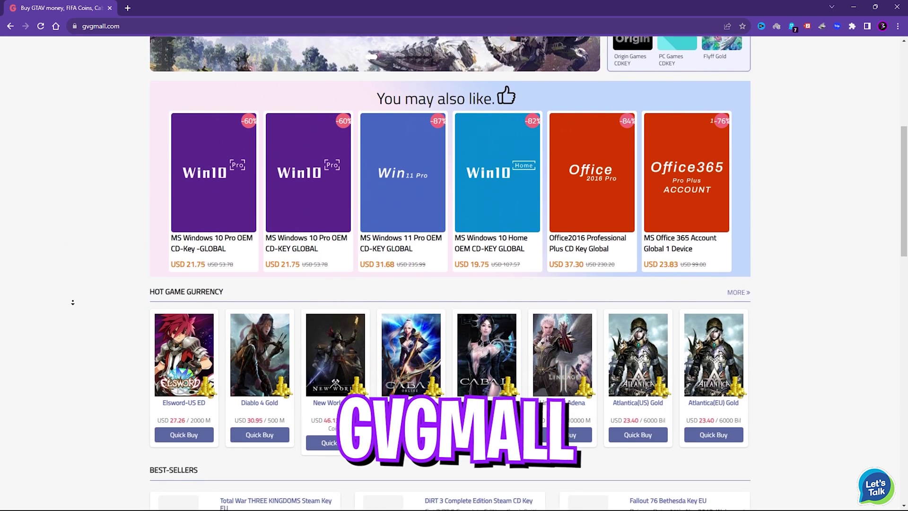
pyautogui.scroll(-3, 72, 302)
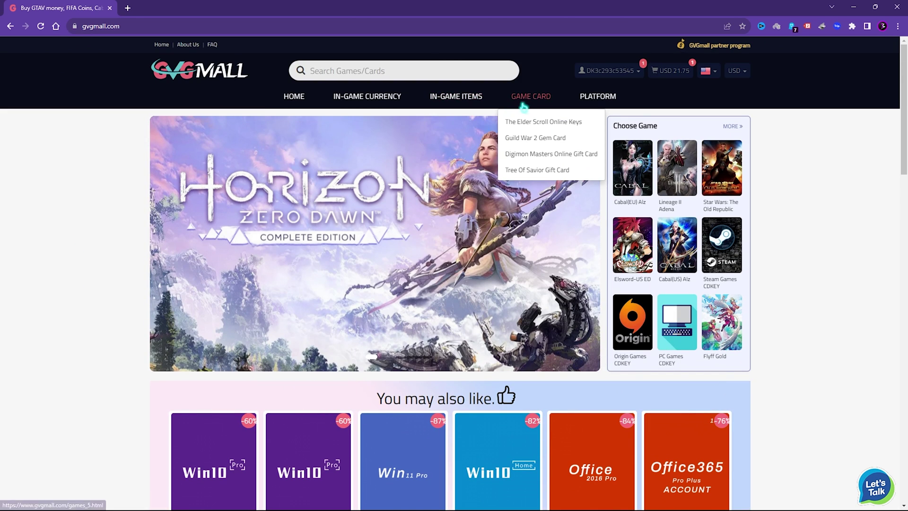
pyautogui.moveTo(539, 101)
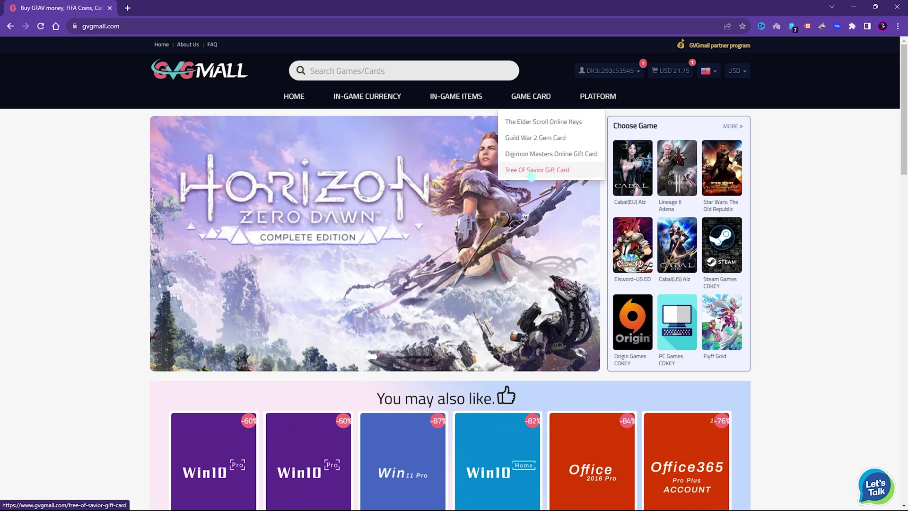
pyautogui.moveTo(367, 99)
pyautogui.scroll(-7, 346, 321)
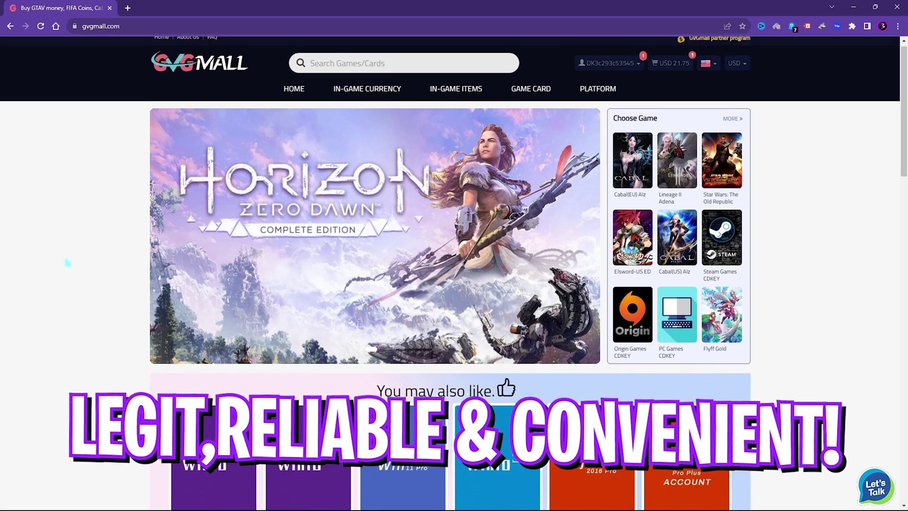
pyautogui.scroll(-4, 227, 334)
pyautogui.scroll(4, 227, 334)
pyautogui.moveTo(575, 144)
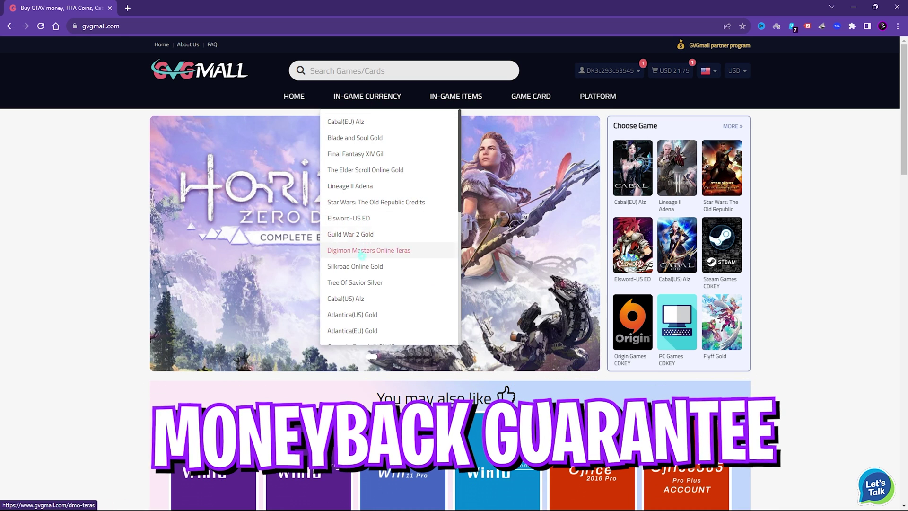
pyautogui.scroll(-7, 373, 236)
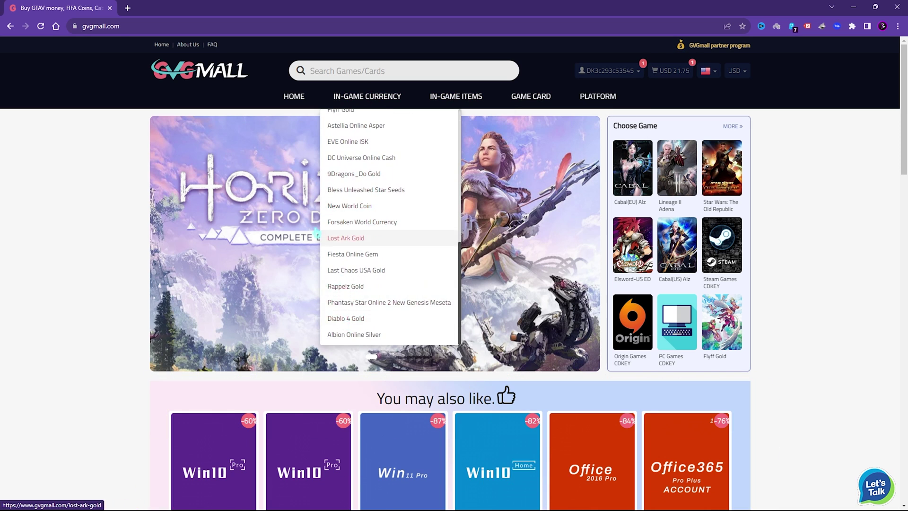
pyautogui.scroll(-4, 229, 335)
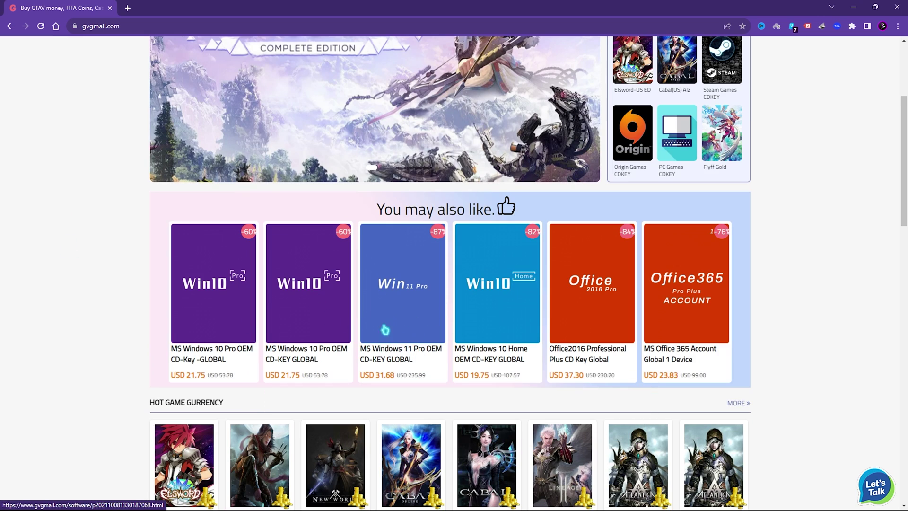
pyautogui.scroll(1, 360, 332)
pyautogui.scroll(-1, 331, 307)
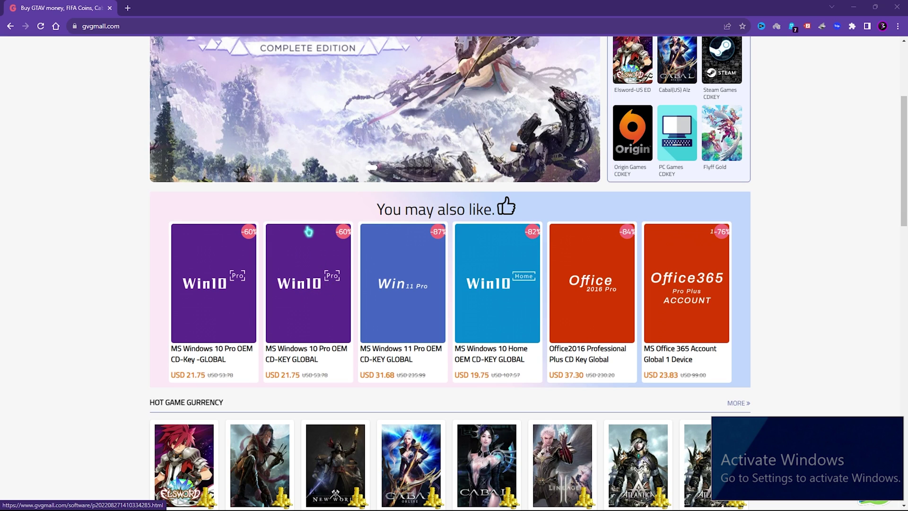
pyautogui.click(289, 309)
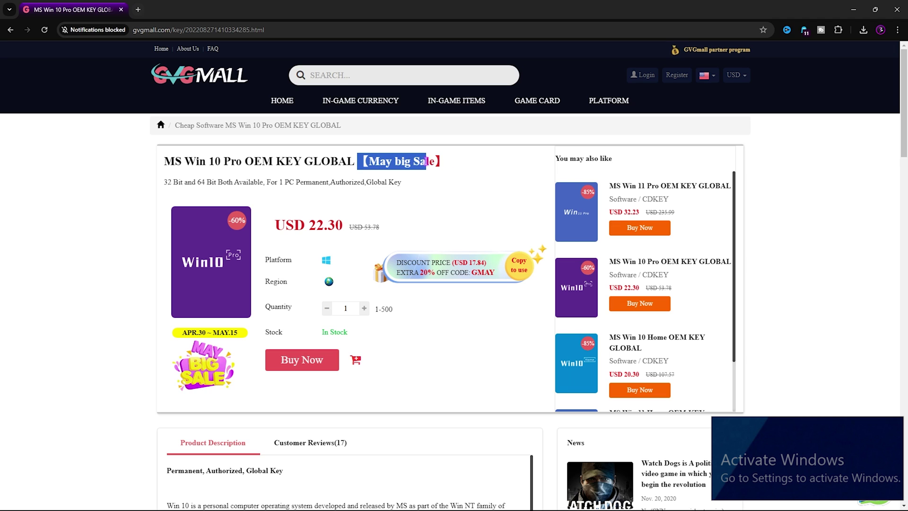
# Highlight the product's USD 22.30 price on the Win 10 Pro key page
pyautogui.click(439, 161)
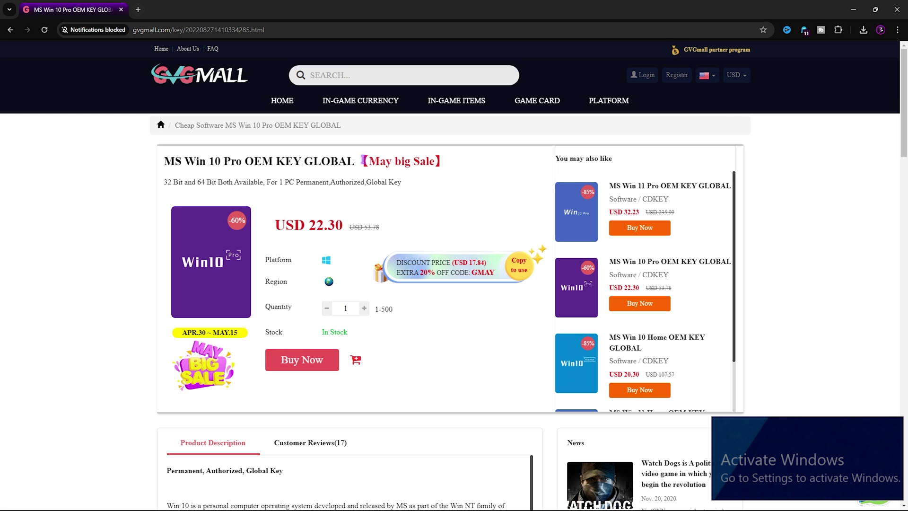
pyautogui.moveTo(316, 226); pyautogui.dragTo(352, 227)
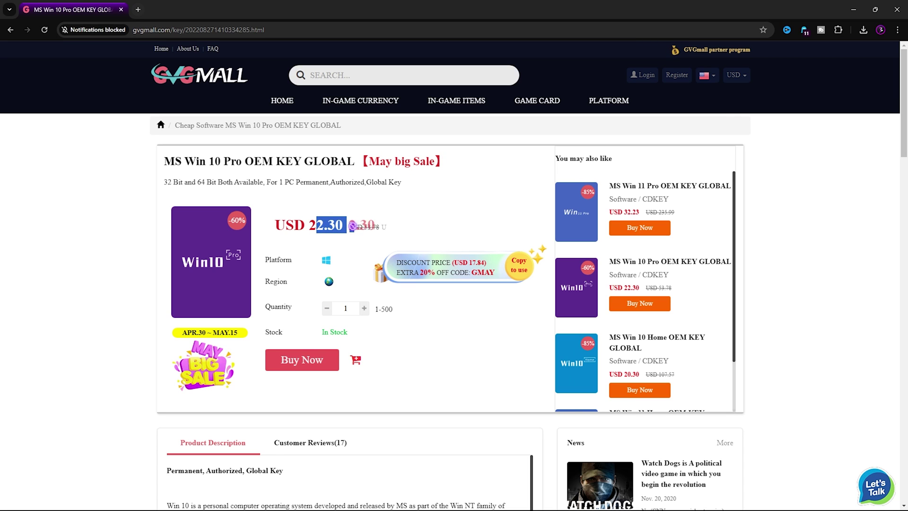
pyautogui.click(349, 246)
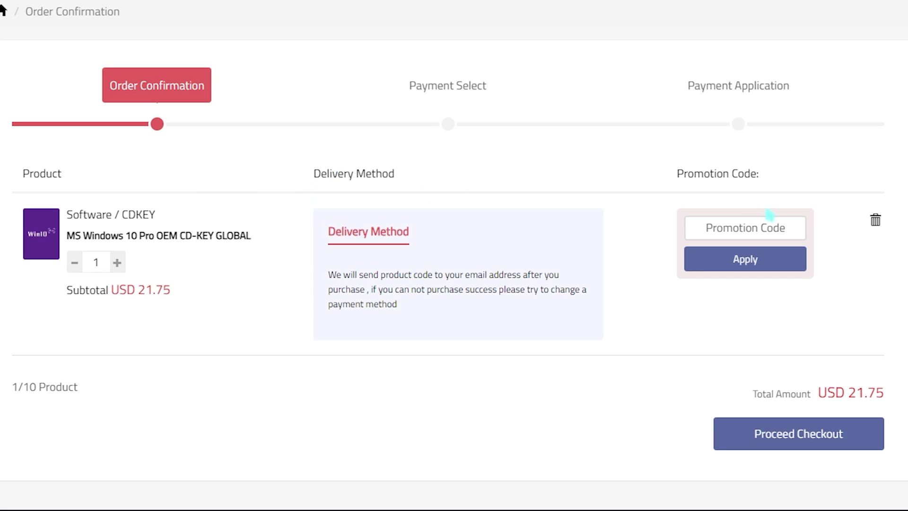
# Apply promotion code FOX25 and highlight the reduced order total
pyautogui.click(752, 228)
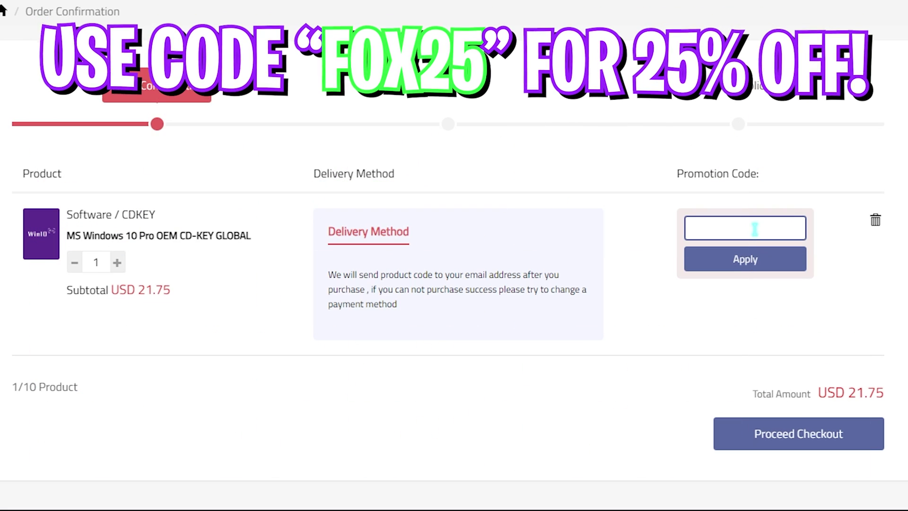
pyautogui.write('FOX25')
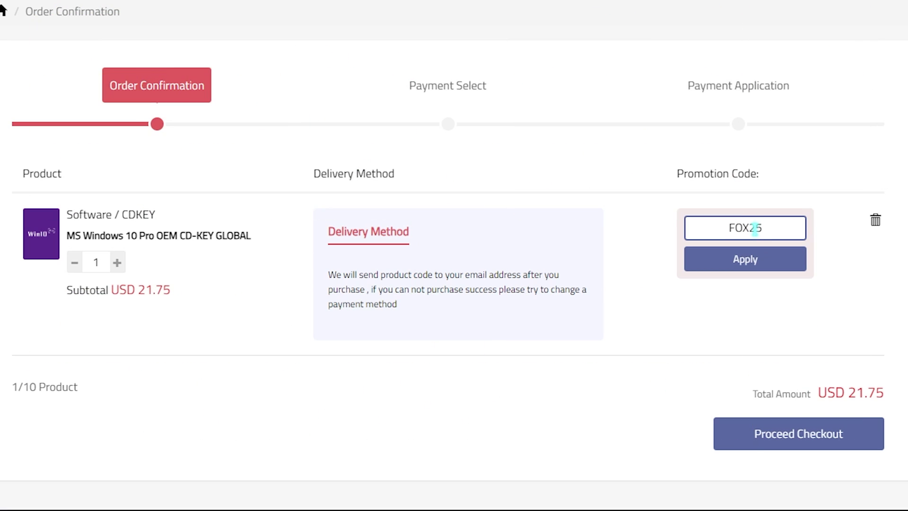
pyautogui.click(722, 259)
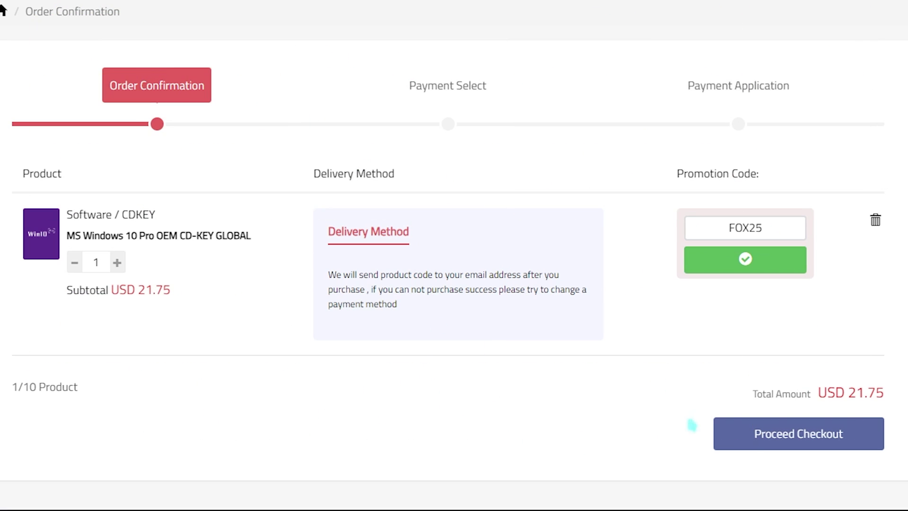
pyautogui.doubleClick(852, 397)
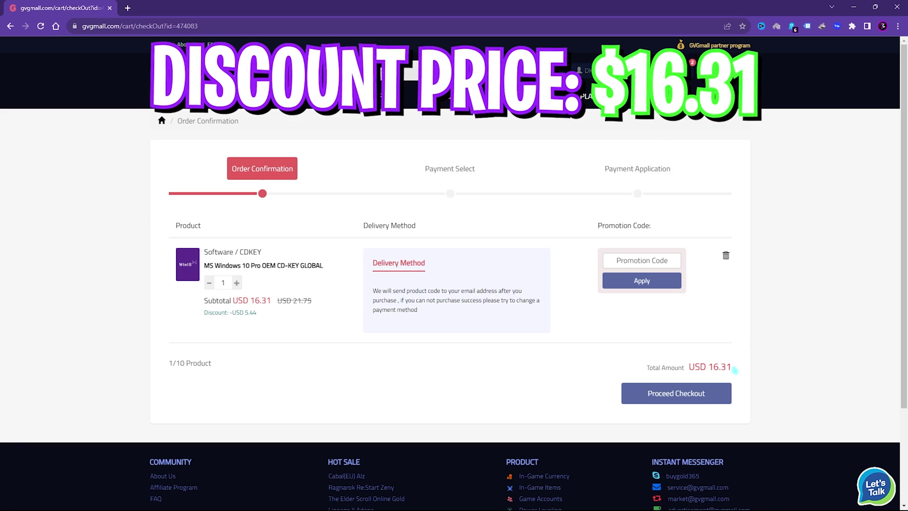
pyautogui.moveTo(735, 370); pyautogui.dragTo(168, 364)
pyautogui.click(437, 343)
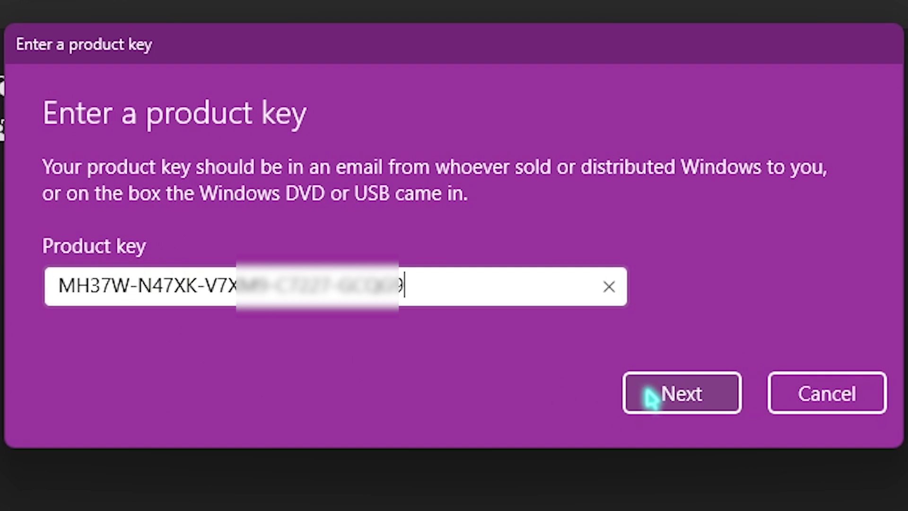
# Proceed with checkout and expand the activation state details
pyautogui.click(649, 394)
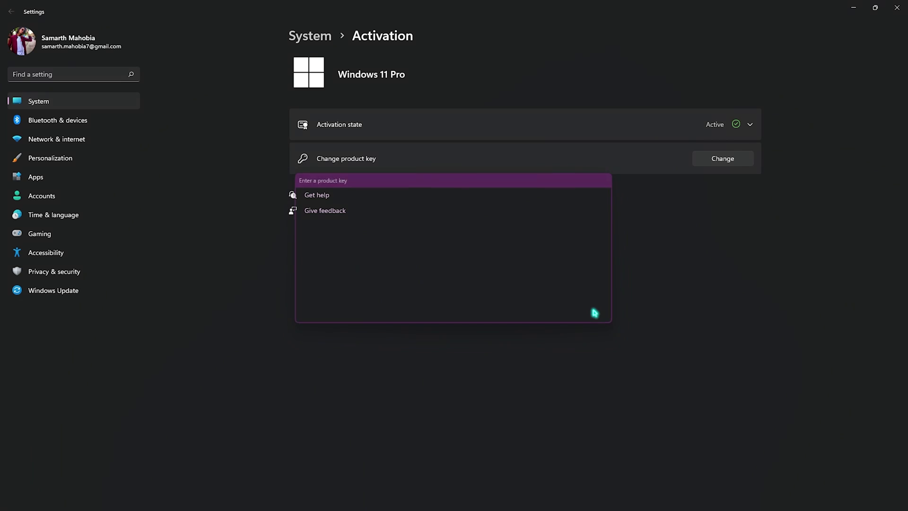
pyautogui.click(750, 125)
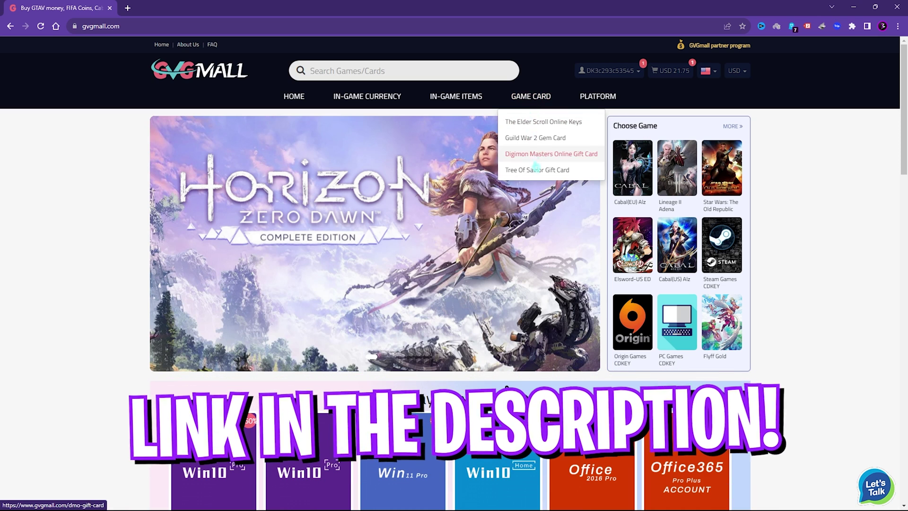
pyautogui.moveTo(367, 96)
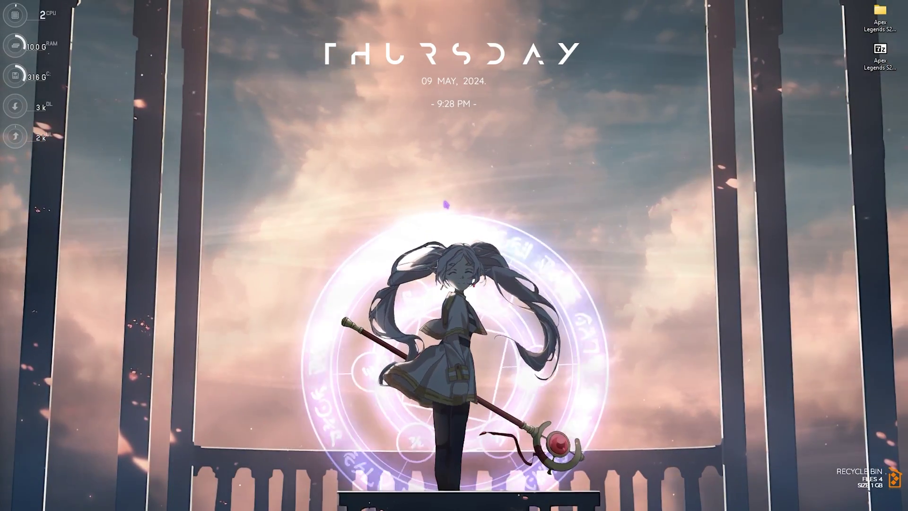
# Open the Windows appearance and performance settings via a search for 'adjust the appearance'
pyautogui.press('super')
pyautogui.write('adjust the appearance')
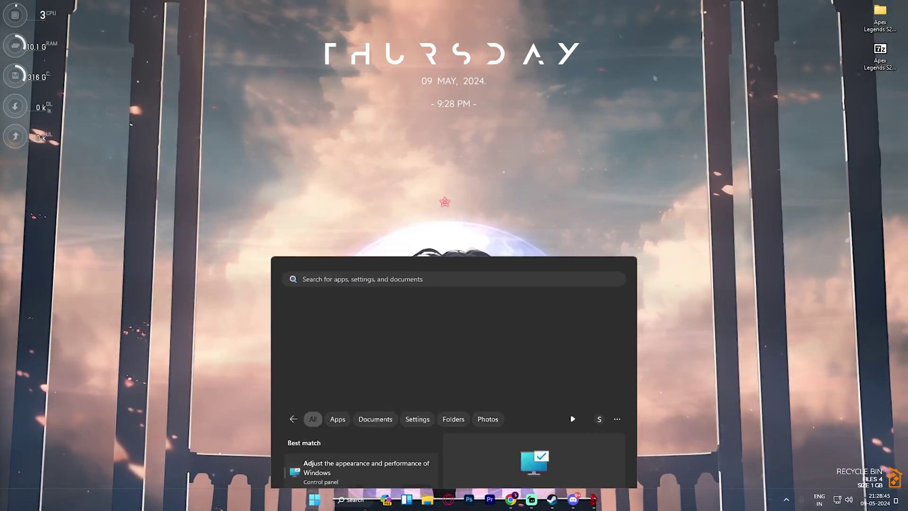
pyautogui.press('Return')
# Choose best performance, re-enabling taskbar thumbnails, thumbnails instead of icons and smooth screen fonts
pyautogui.click(113, 140)
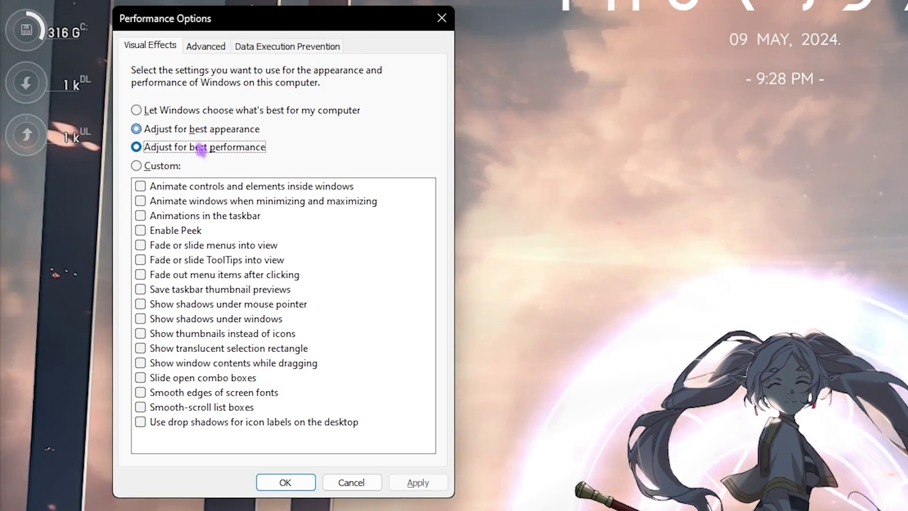
pyautogui.click(176, 290)
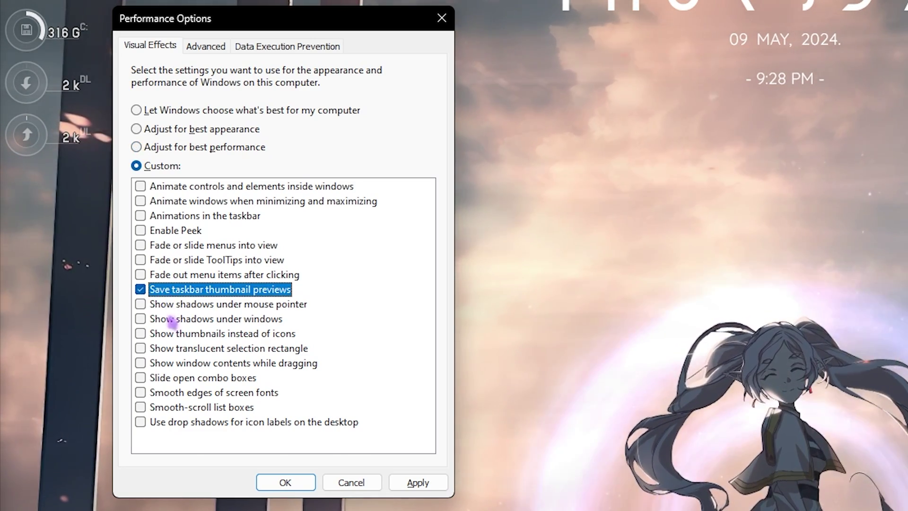
pyautogui.click(173, 335)
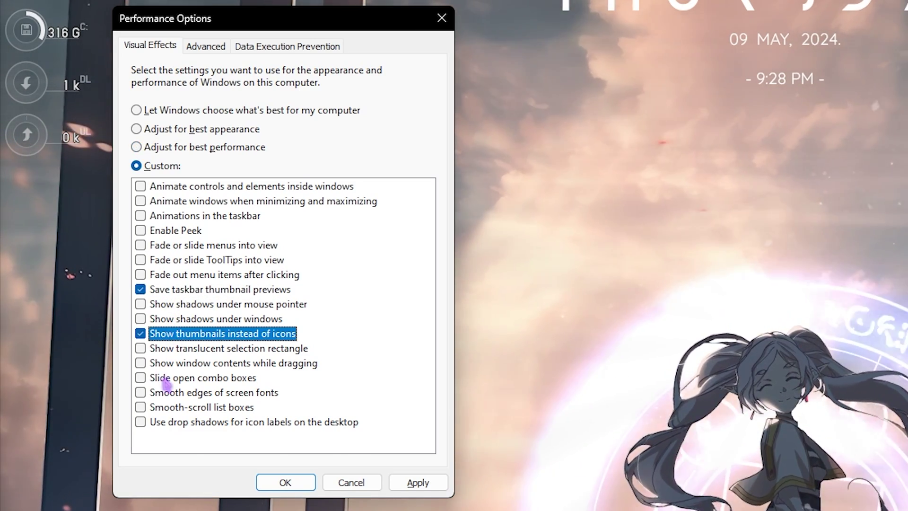
pyautogui.click(173, 395)
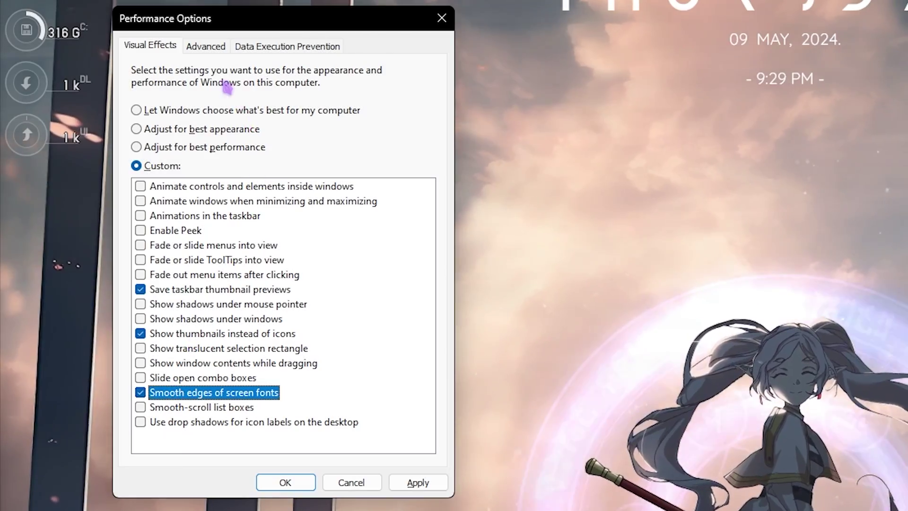
pyautogui.click(215, 52)
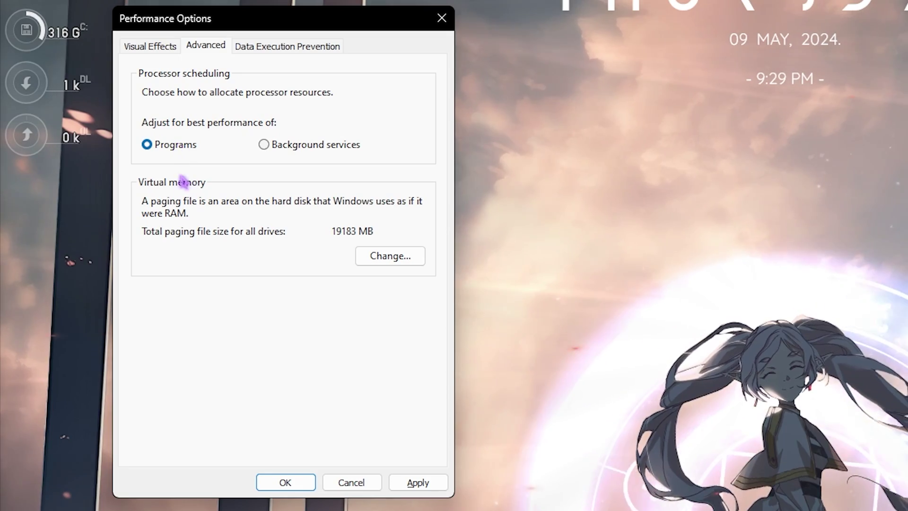
pyautogui.click(374, 258)
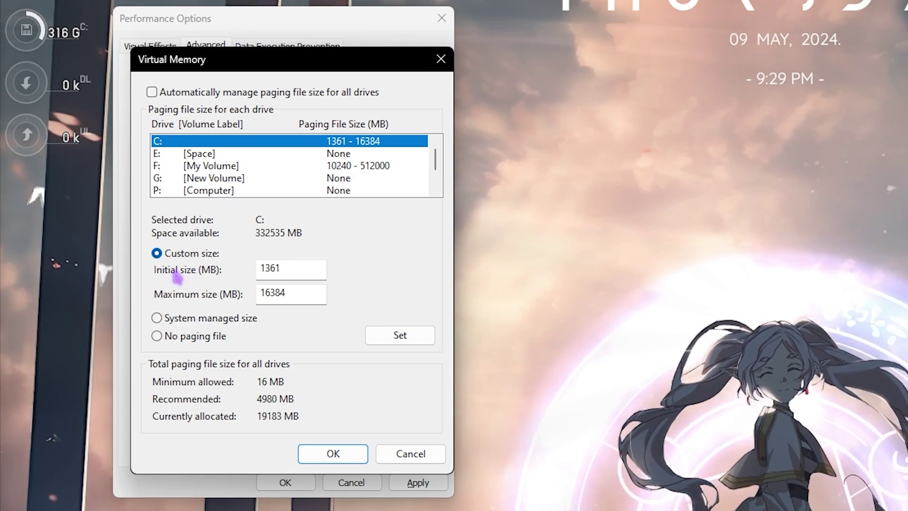
# Re-enter 1361 MB as drive C's initial paging file size, then search 'sys'
pyautogui.doubleClick(304, 274)
pyautogui.write('1361')
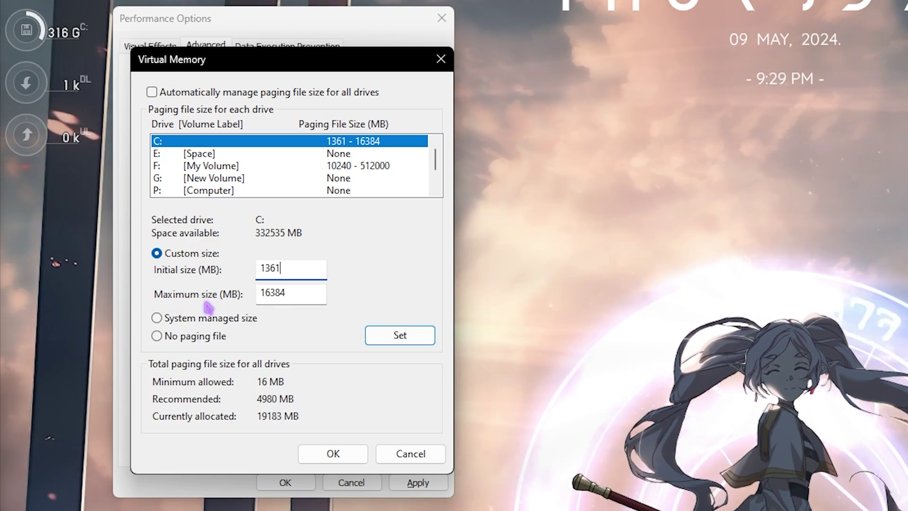
pyautogui.press('super')
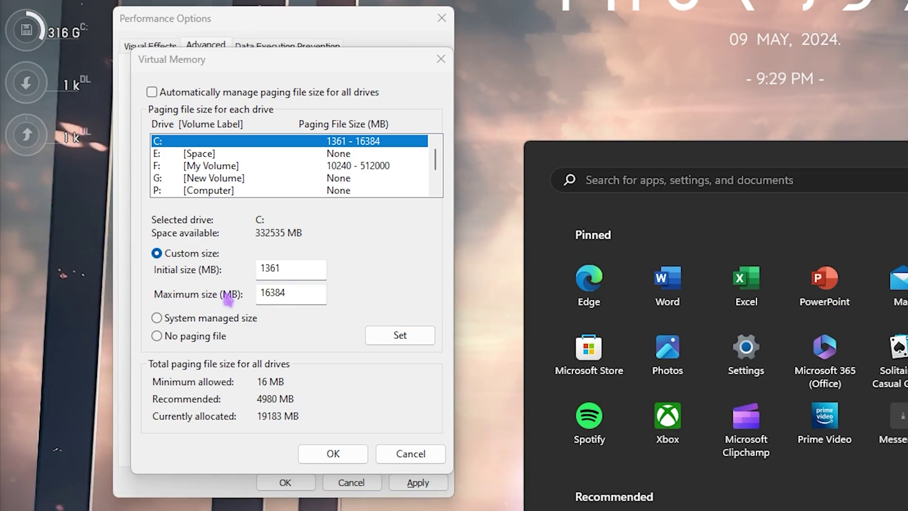
pyautogui.write('sys')
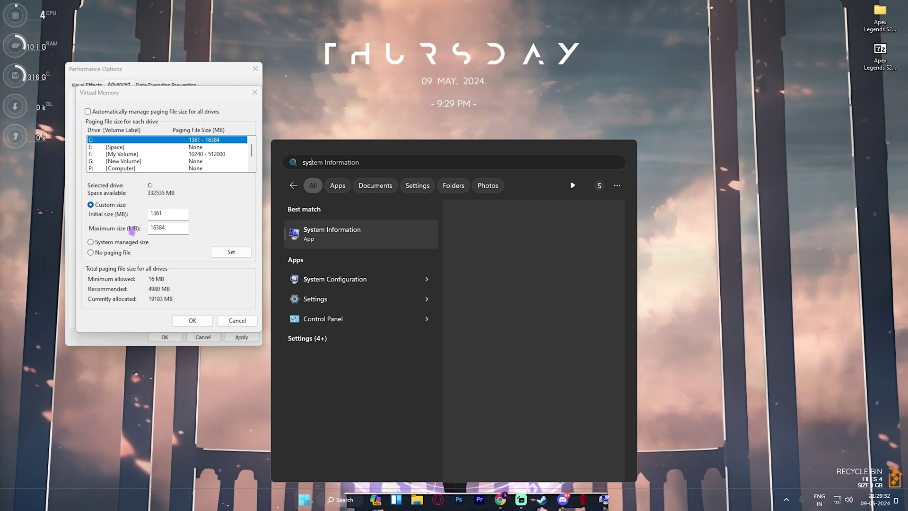
# Check installed physical memory in System Information and compute 32*1024 in Calculator
pyautogui.press('Return')
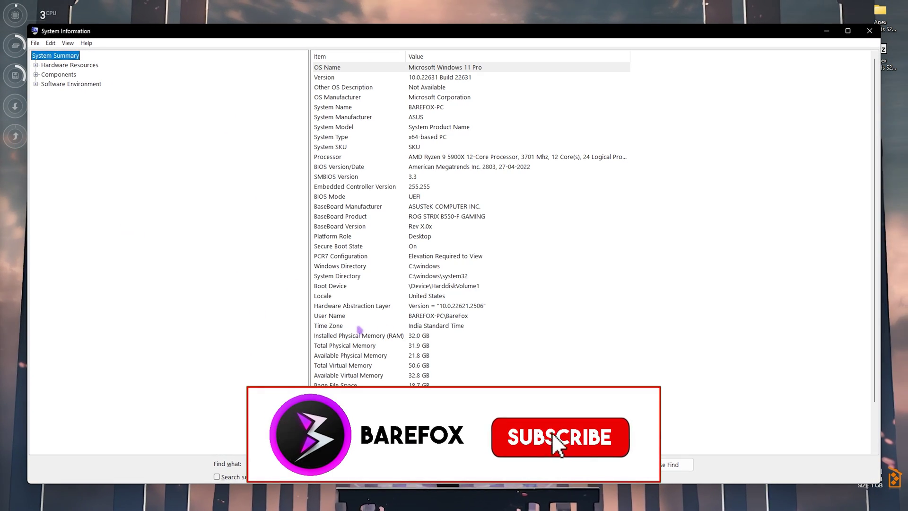
pyautogui.click(364, 336)
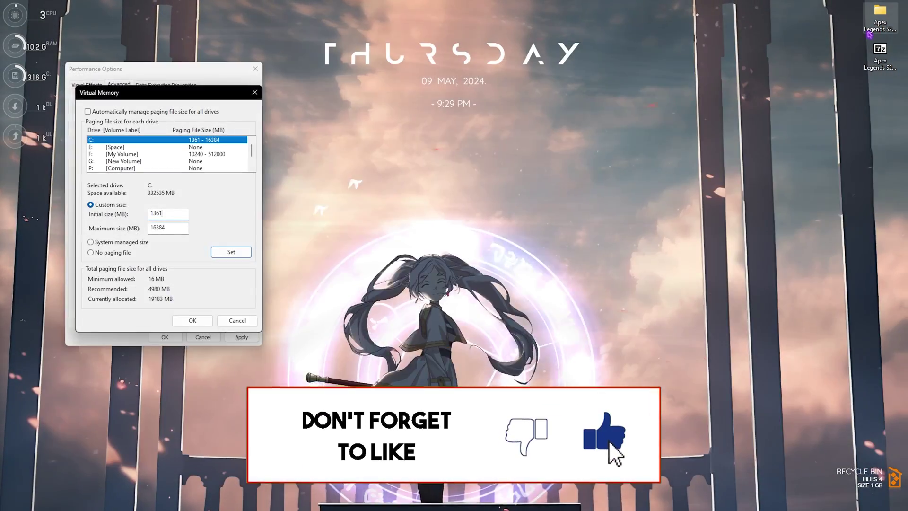
pyautogui.press('super')
pyautogui.write('calculator')
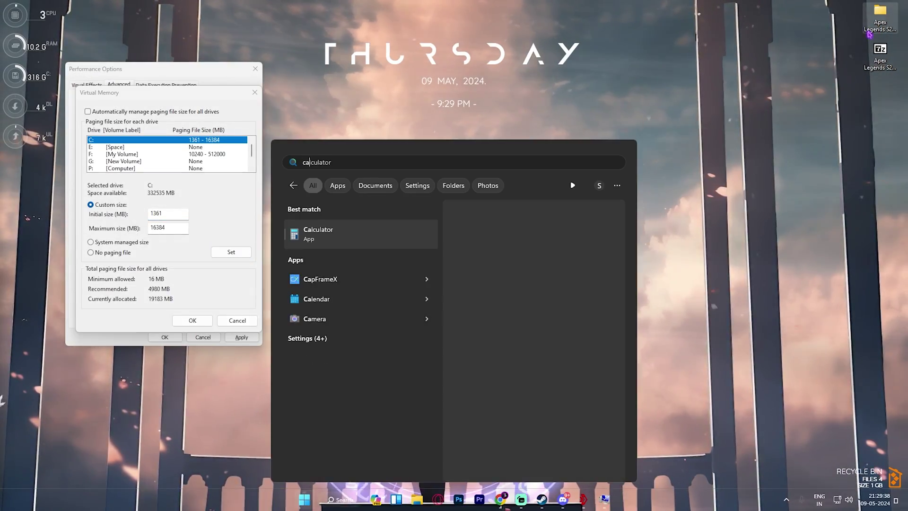
pyautogui.press('Return')
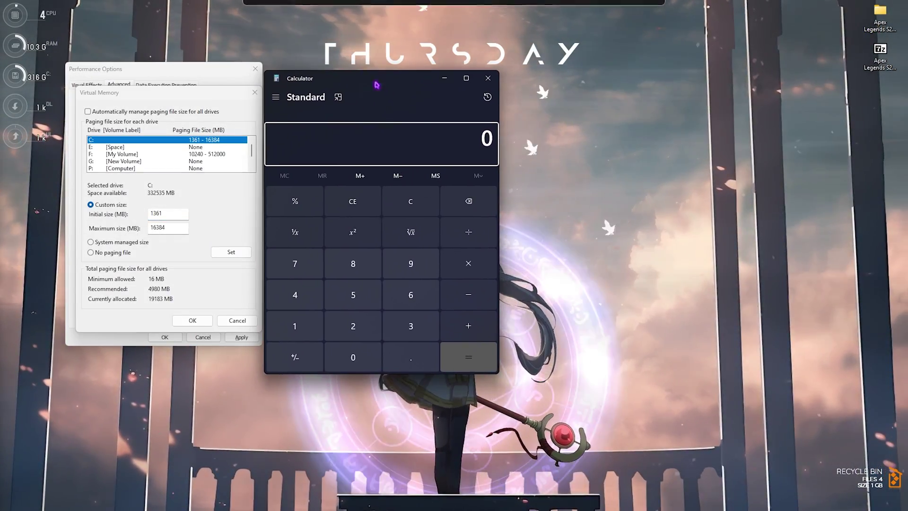
pyautogui.write('32*1024')
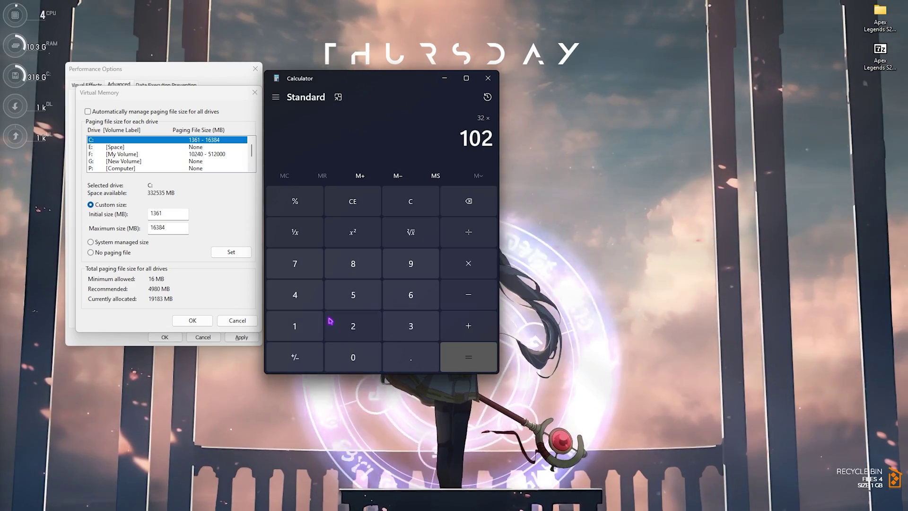
pyautogui.press('Return')
# Divide 32,768 by 2, close Calculator, and confirm the 1361–16384 MB paging file
pyautogui.click(432, 146)
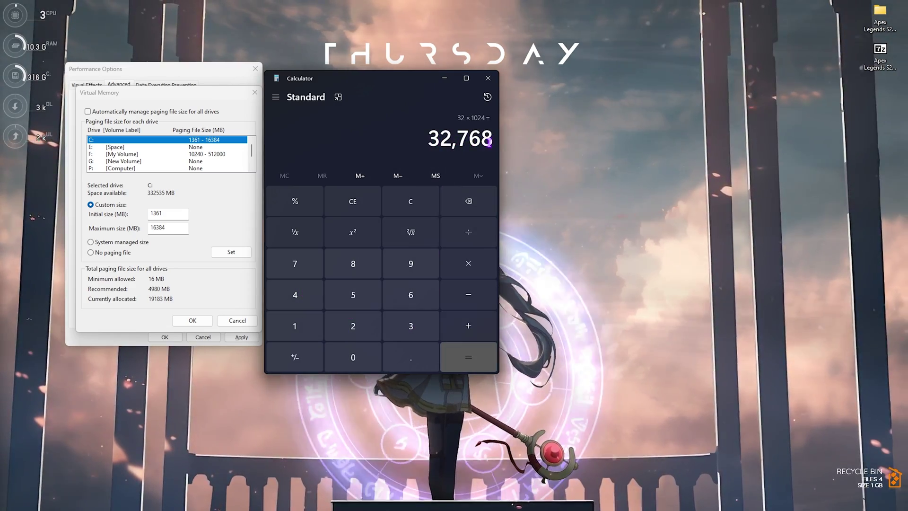
pyautogui.write('/2')
pyautogui.press('Return')
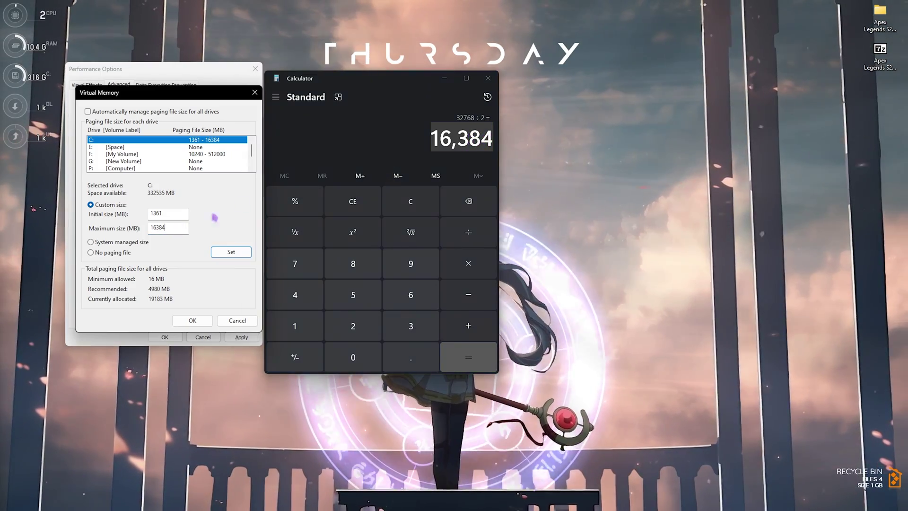
pyautogui.click(488, 79)
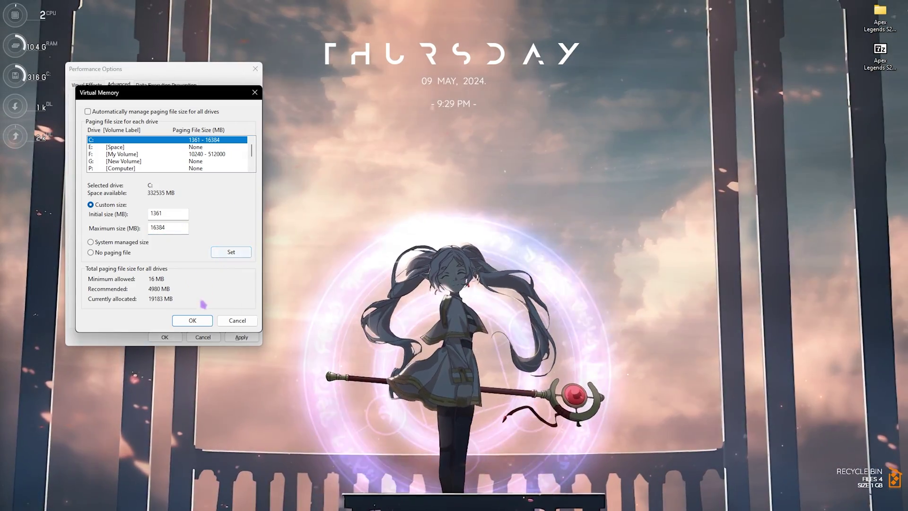
pyautogui.click(197, 321)
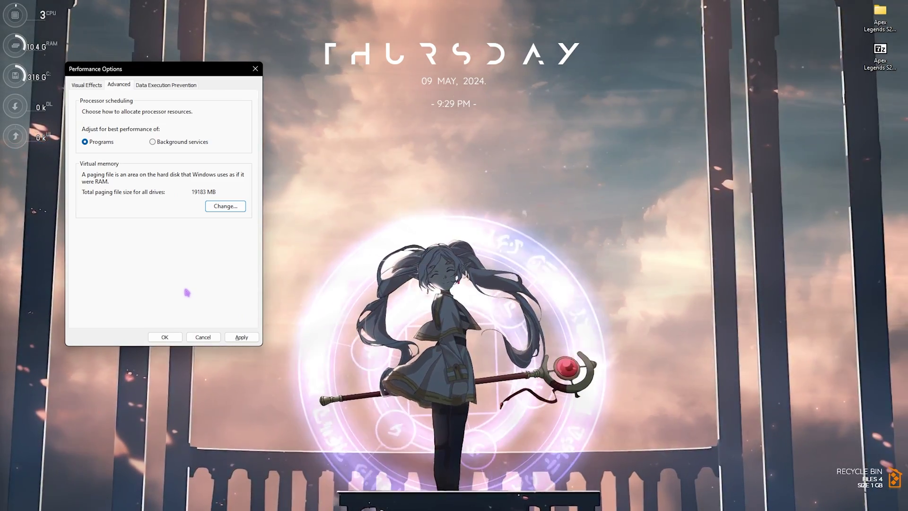
# Close Performance Options and launch msconfig from the Run prompt
pyautogui.click(255, 69)
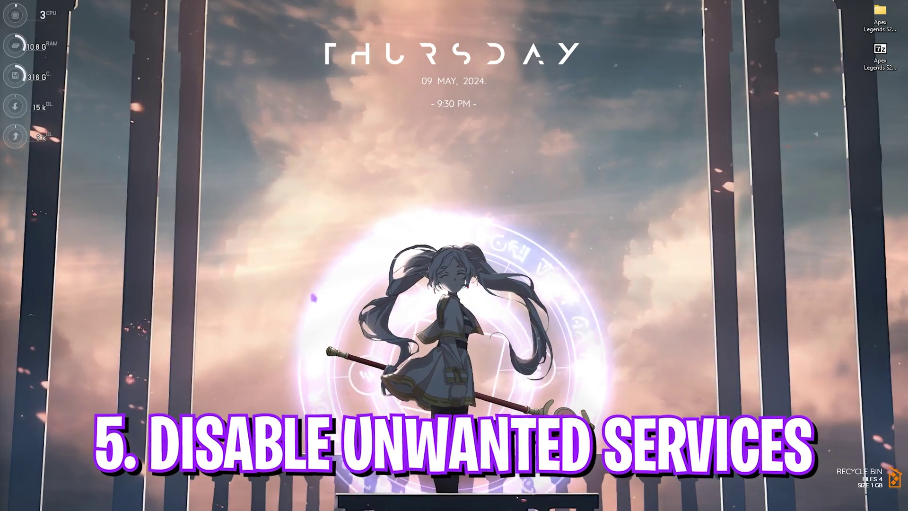
pyautogui.press('super+r')
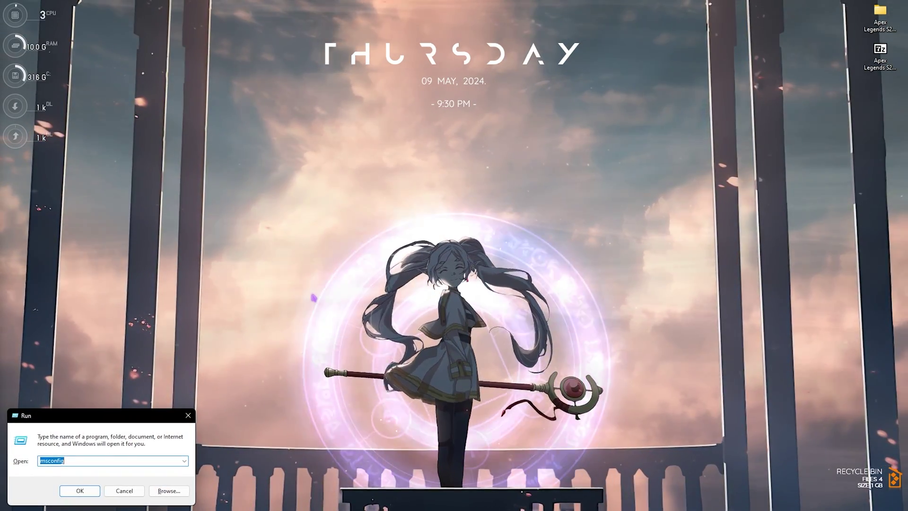
pyautogui.press('Return')
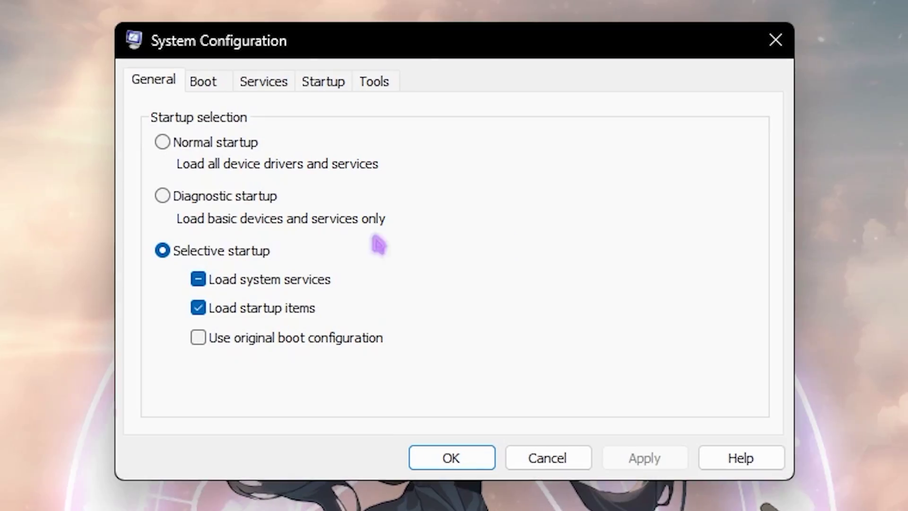
# On the Services tab, hide all Microsoft services and scroll through the remaining third-party services
pyautogui.click(279, 85)
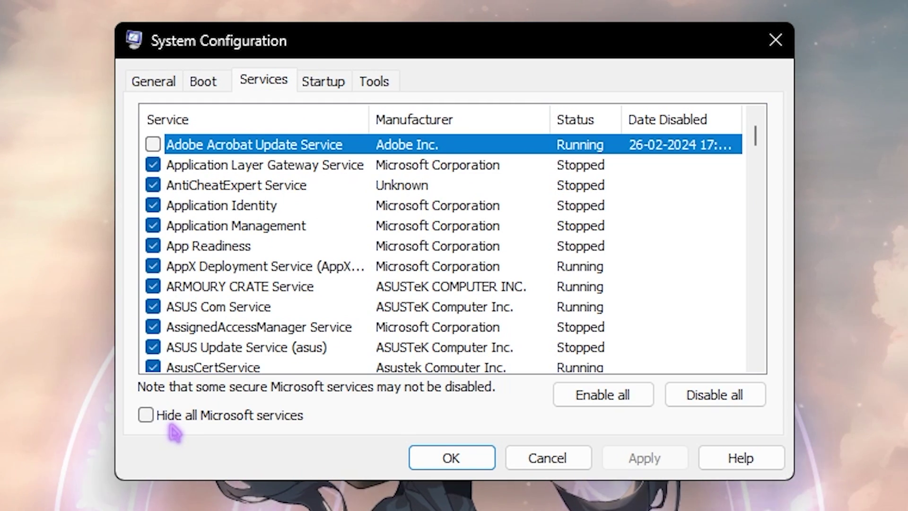
pyautogui.click(146, 415)
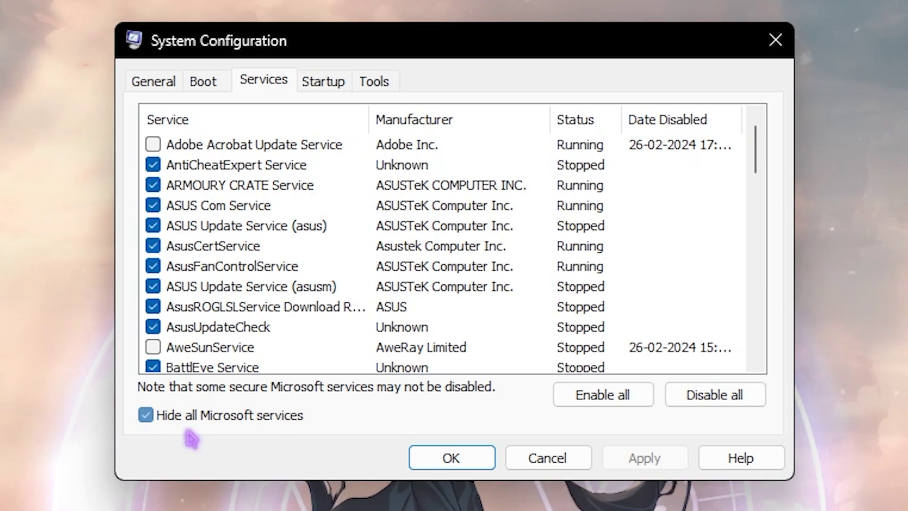
pyautogui.scroll(-4, 232, 227)
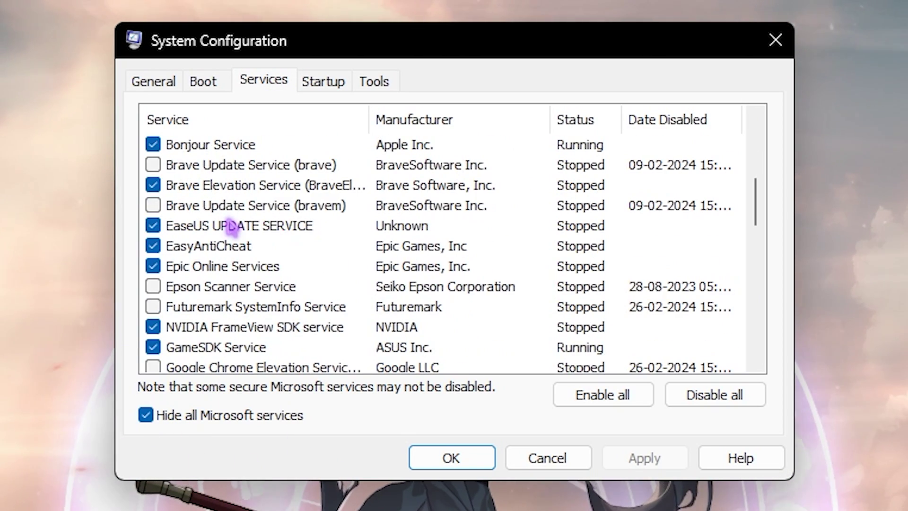
pyautogui.scroll(4, 232, 227)
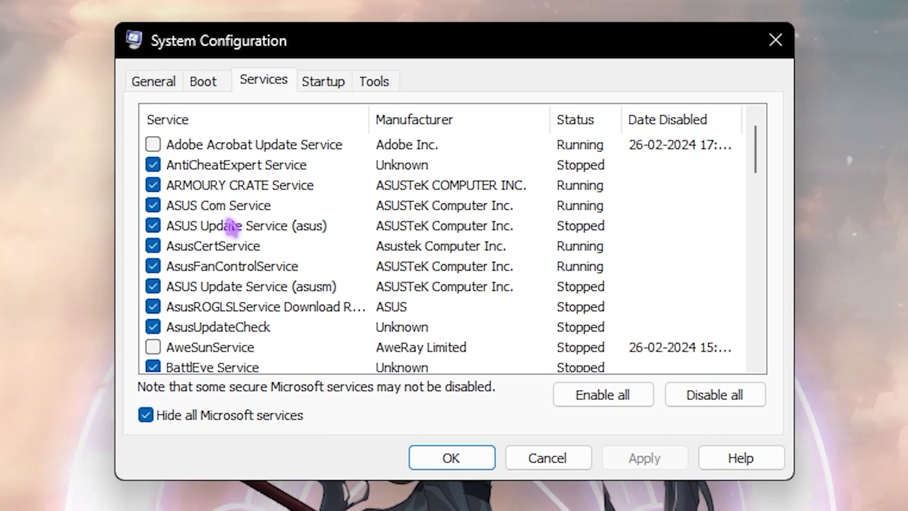
pyautogui.scroll(-3, 232, 226)
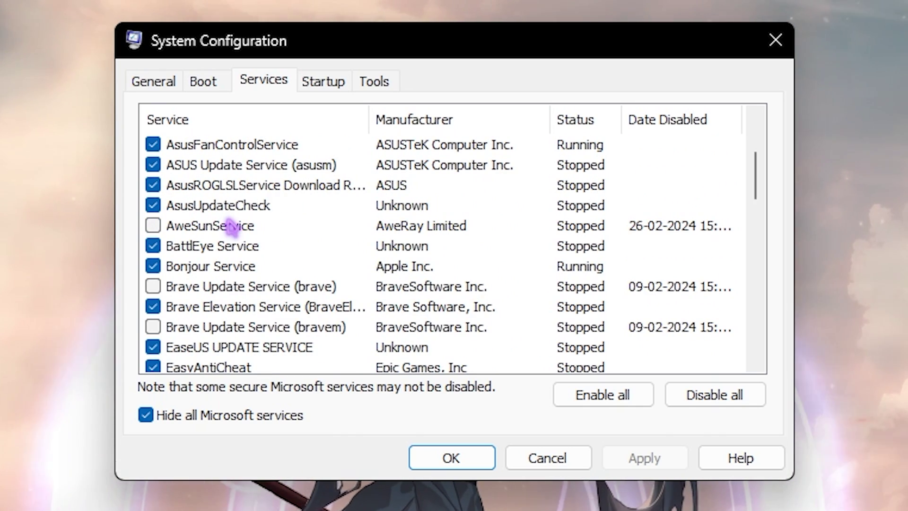
pyautogui.scroll(-2, 232, 227)
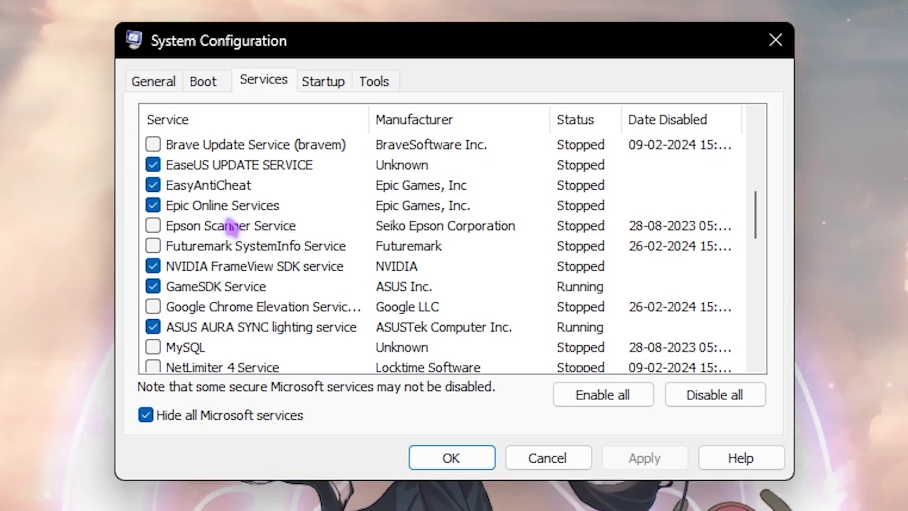
pyautogui.scroll(-10, 232, 226)
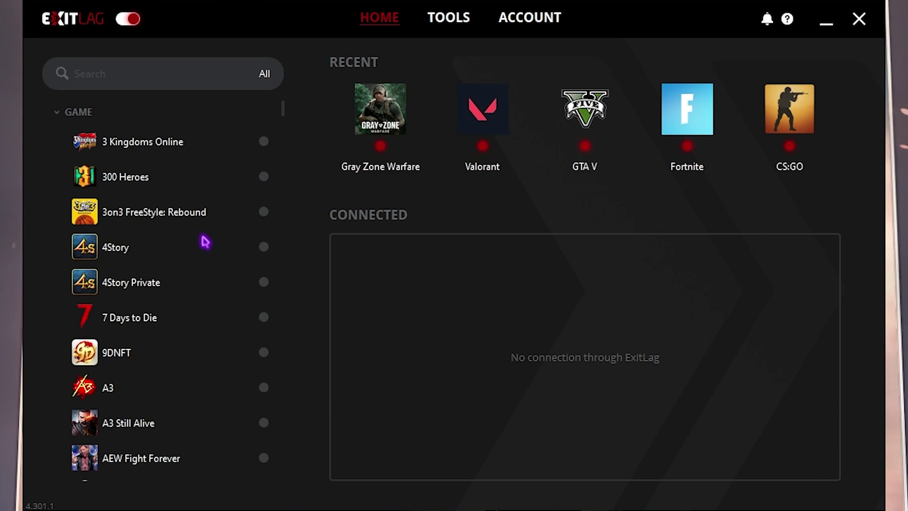
# Find Apex Legends in ExitLag, set its game region to SG Singapore01, and return home
pyautogui.click(85, 73)
pyautogui.write('Apex')
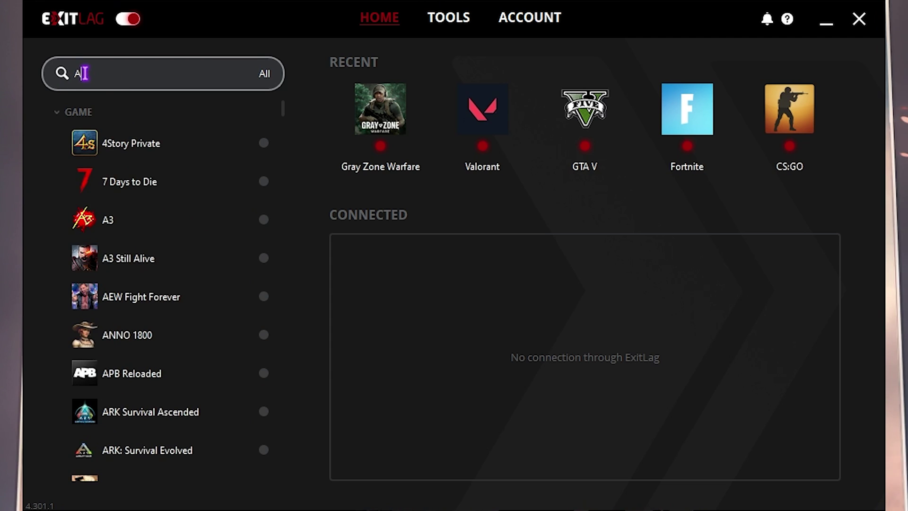
pyautogui.click(160, 144)
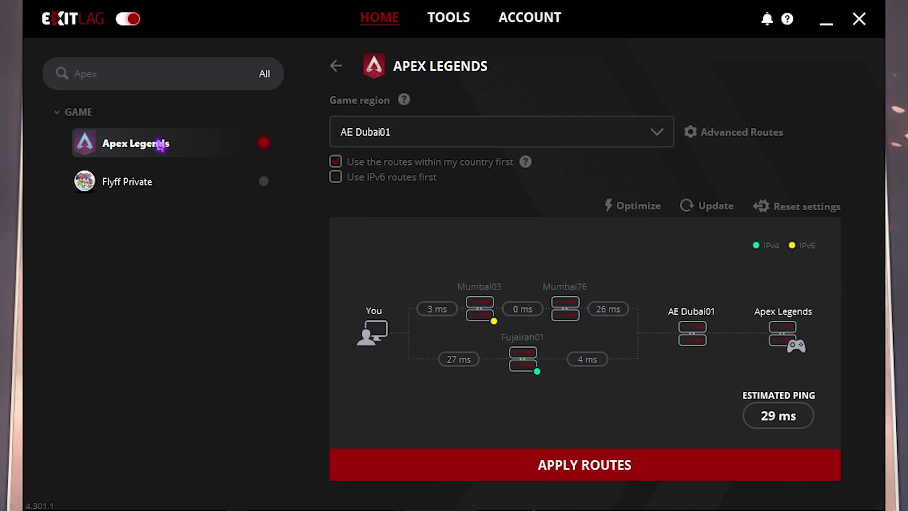
pyautogui.click(510, 127)
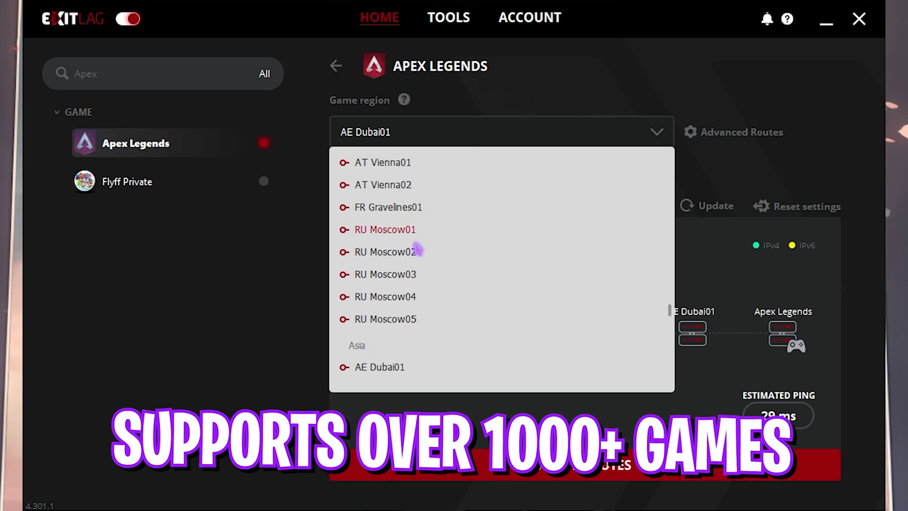
pyautogui.scroll(-10, 432, 258)
pyautogui.scroll(1, 433, 260)
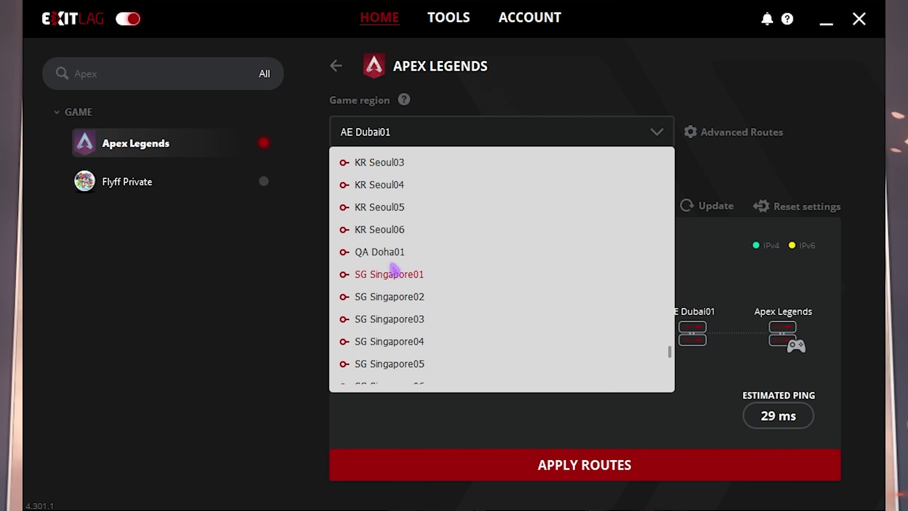
pyautogui.click(394, 273)
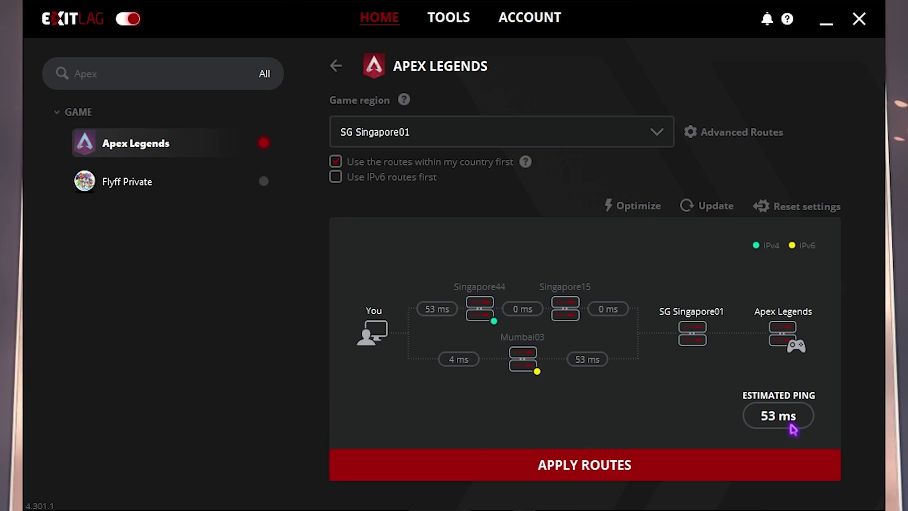
pyautogui.click(615, 461)
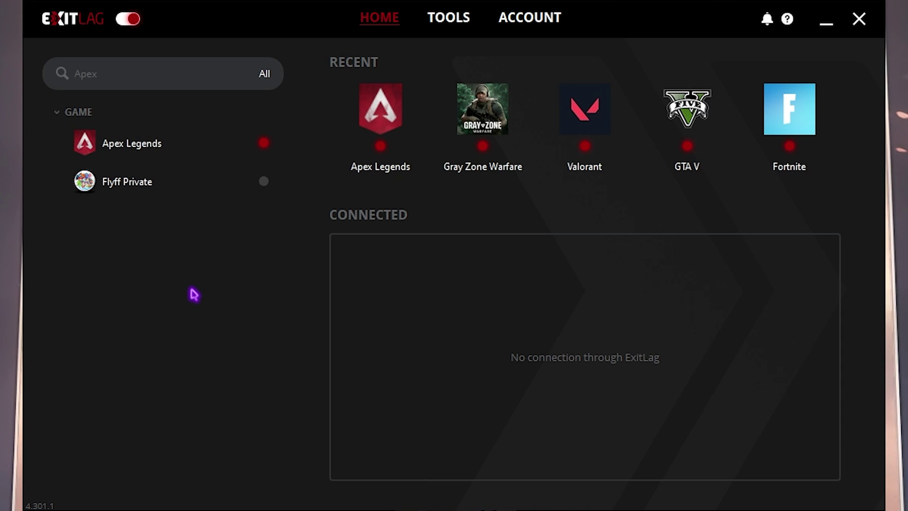
pyautogui.click(454, 17)
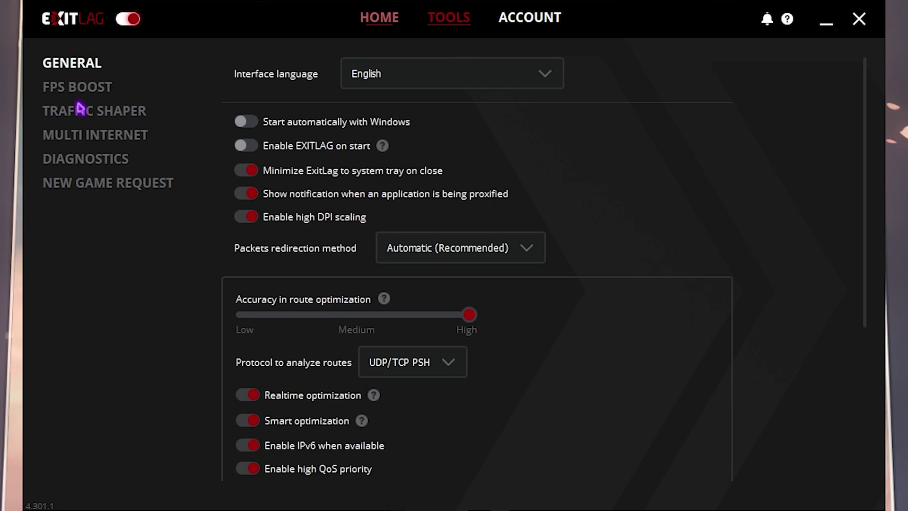
# Switch on 'Disable Game Bar and Game DVR' under ExitLag's FPS Boost
pyautogui.click(101, 88)
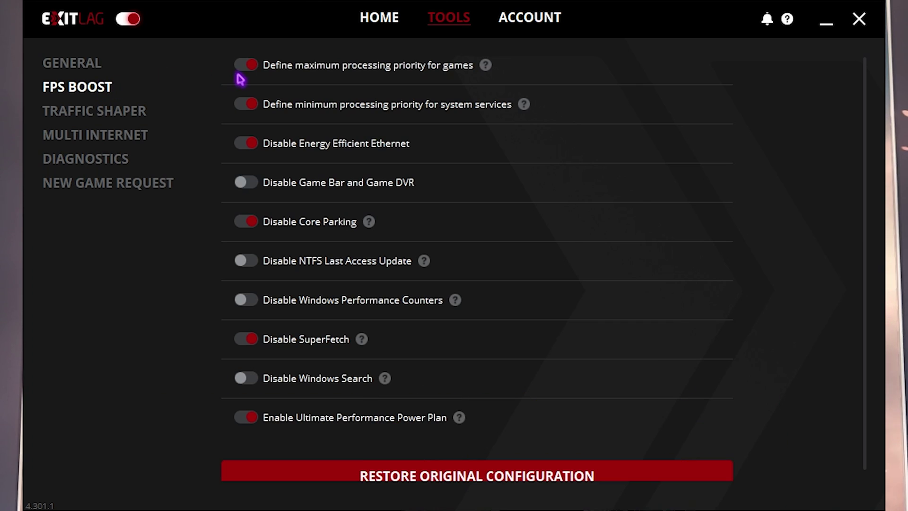
pyautogui.click(244, 182)
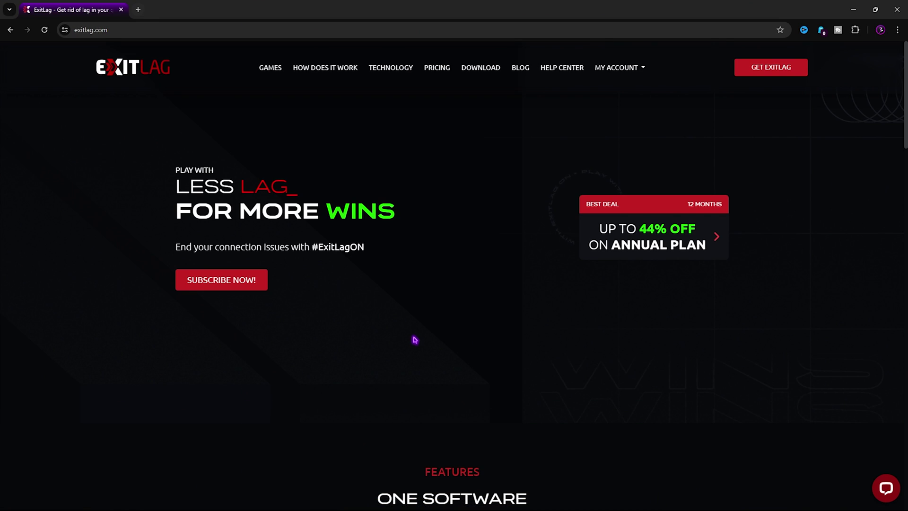
# Open the Pricing page on exitlag.com to view the subscription plans
pyautogui.click(453, 72)
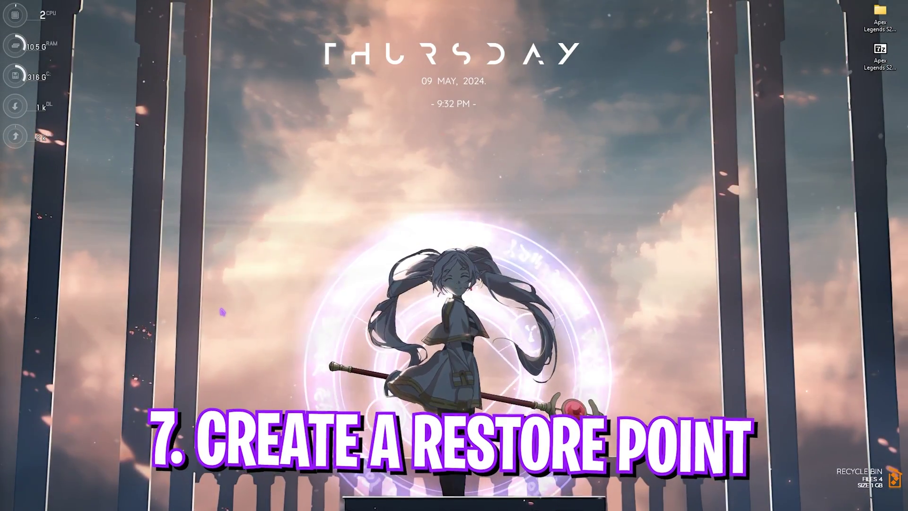
# Open the 'create a restore point' System Protection settings from Start search
pyautogui.press('super')
pyautogui.write('create a restore point')
pyautogui.press('Return')
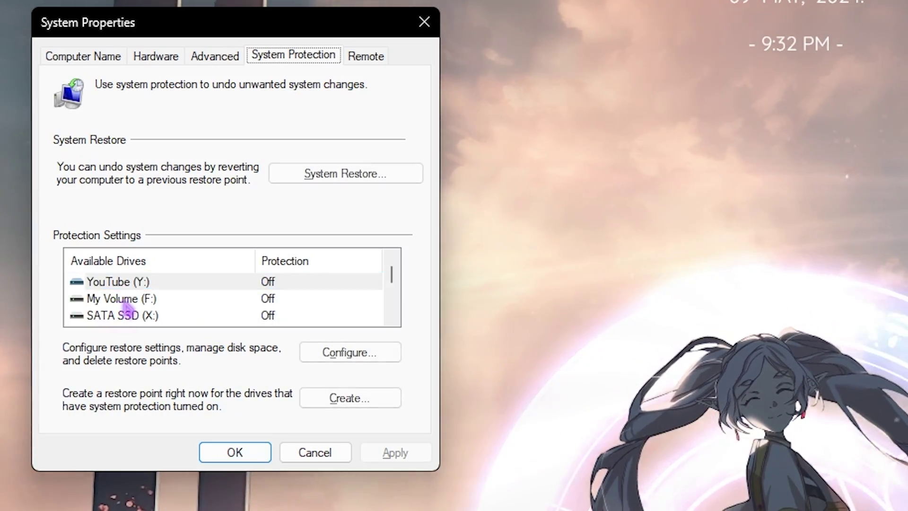
pyautogui.scroll(-1, 132, 307)
# Create a restore point named Apex for Local Disk (C:) and close System Properties
pyautogui.click(142, 315)
pyautogui.click(336, 397)
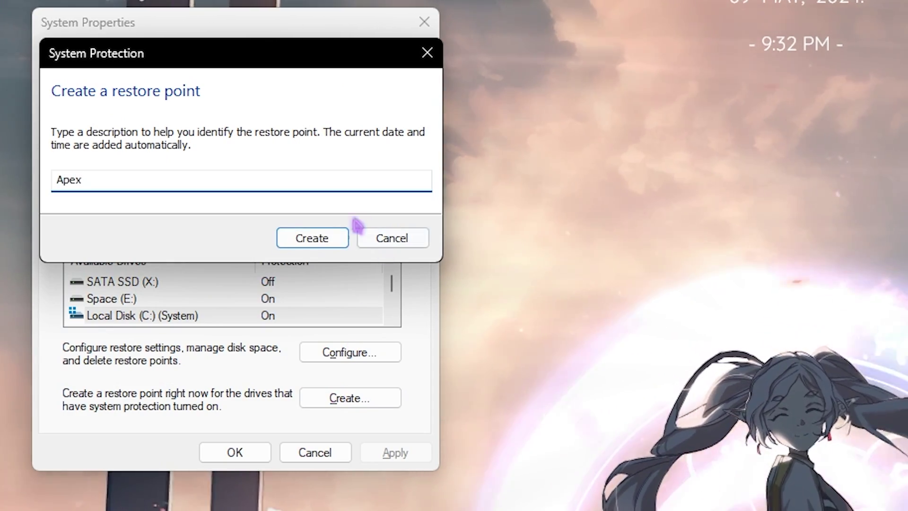
pyautogui.click(343, 237)
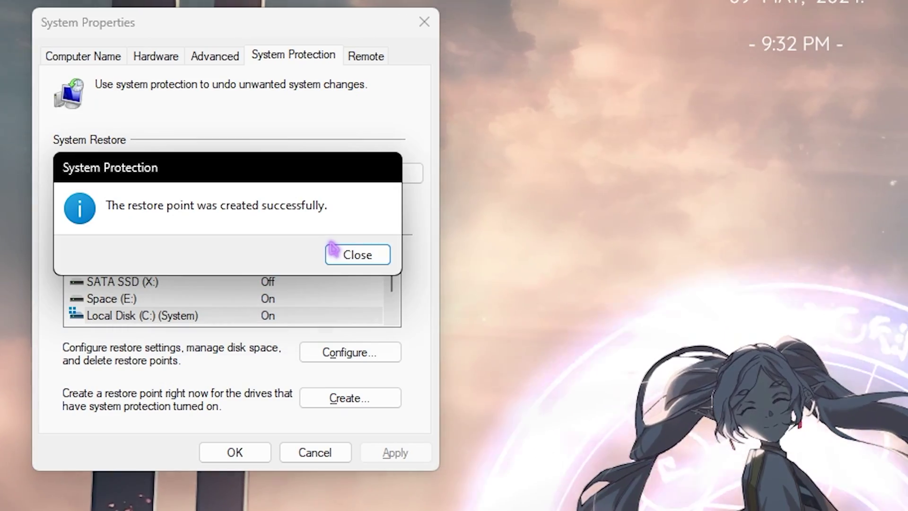
pyautogui.click(357, 255)
pyautogui.click(424, 22)
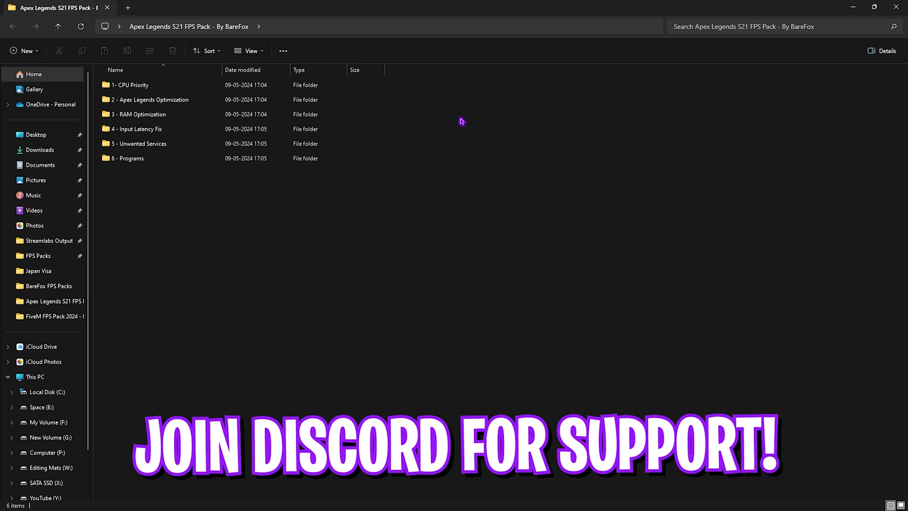
# Browse the AMD and INTEL subfolders inside 1- CPU Priority
pyautogui.moveTo(162, 238); pyautogui.dragTo(140, 84)
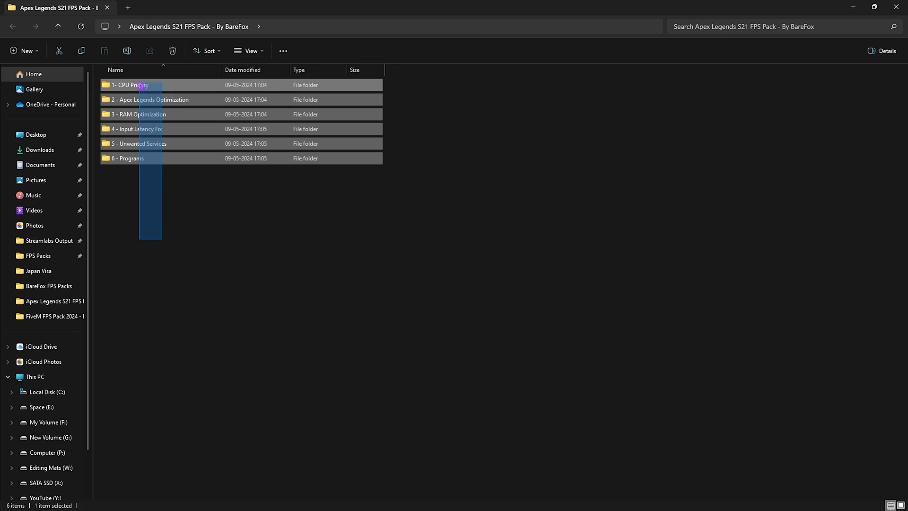
pyautogui.click(157, 220)
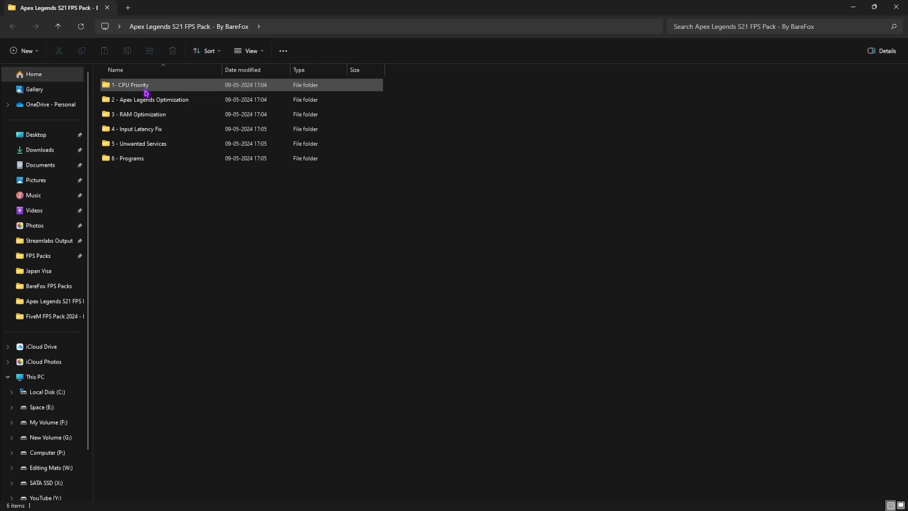
pyautogui.doubleClick(145, 90)
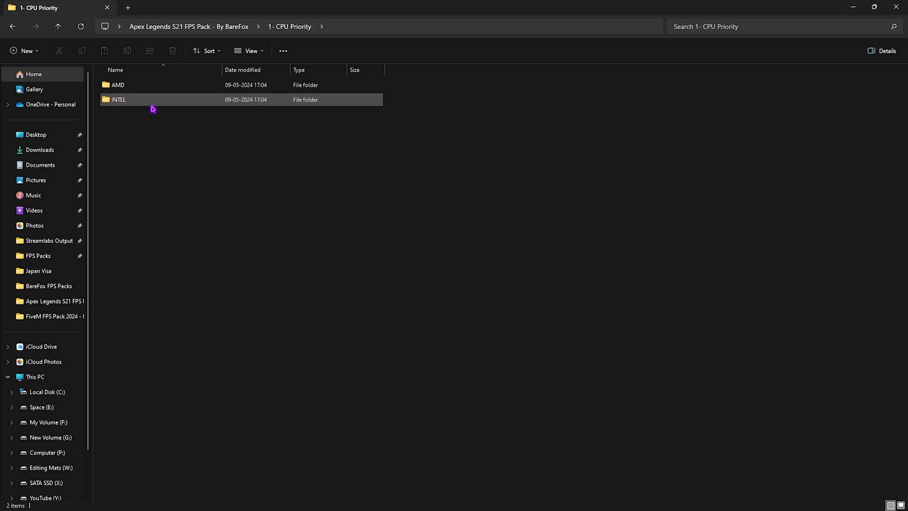
pyautogui.moveTo(149, 121); pyautogui.dragTo(145, 170)
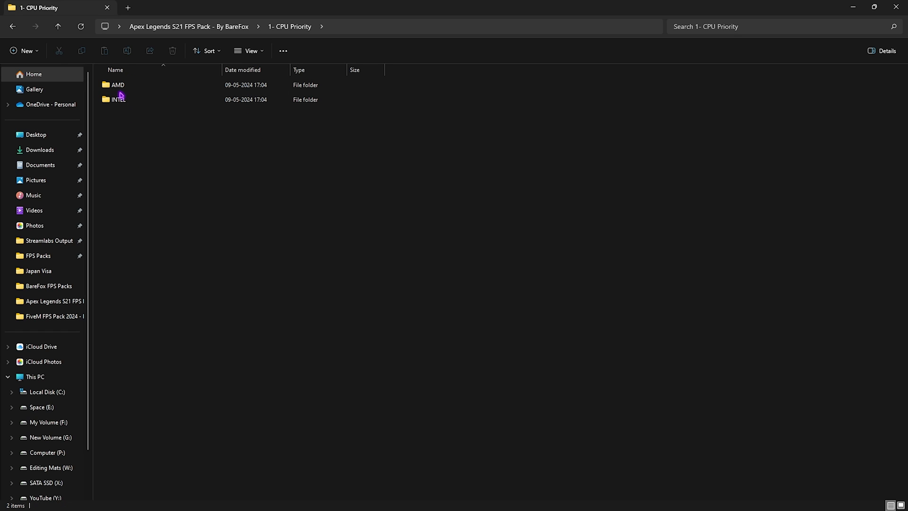
pyautogui.doubleClick(126, 89)
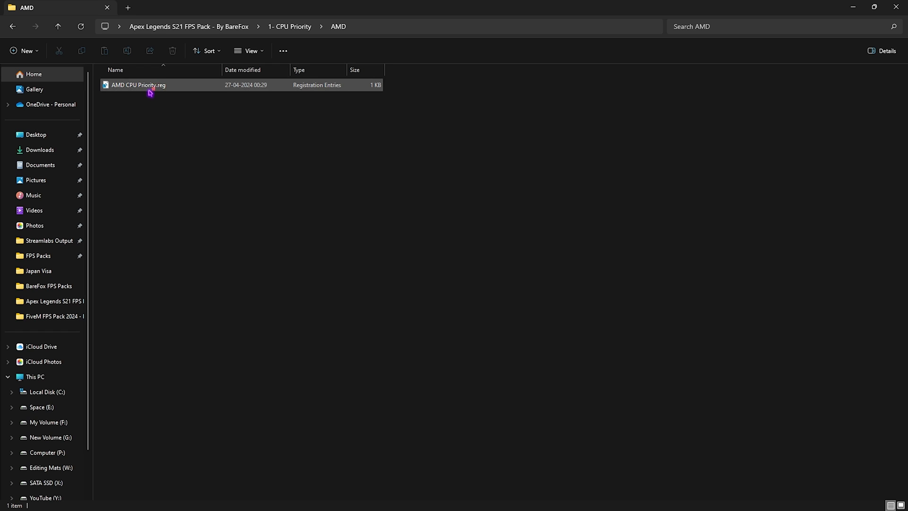
pyautogui.hotkey('alt', 'Left')
pyautogui.doubleClick(144, 98)
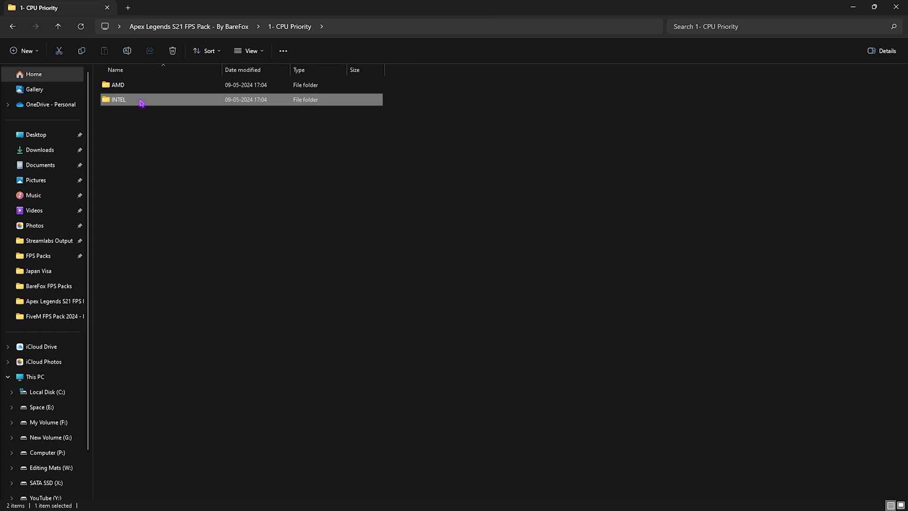
# Inspect the two .reg files in the 2 - Apex Legends Optimization folder
pyautogui.hotkey('alt', 'Left')
pyautogui.hotkey('alt', 'Left')
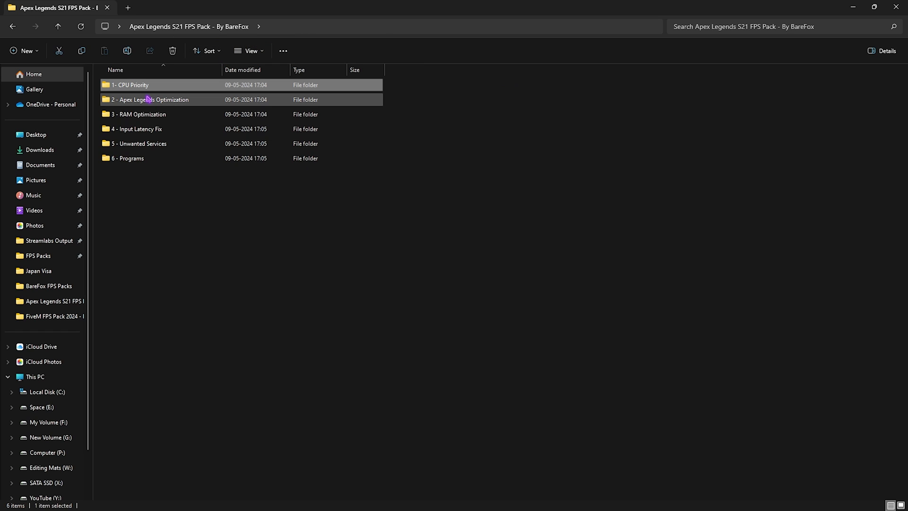
pyautogui.doubleClick(151, 99)
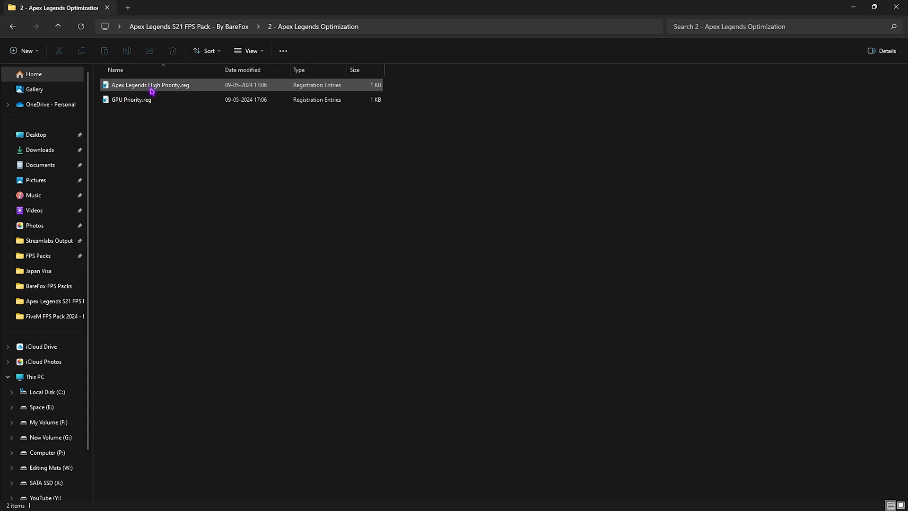
pyautogui.moveTo(160, 150); pyautogui.dragTo(158, 84)
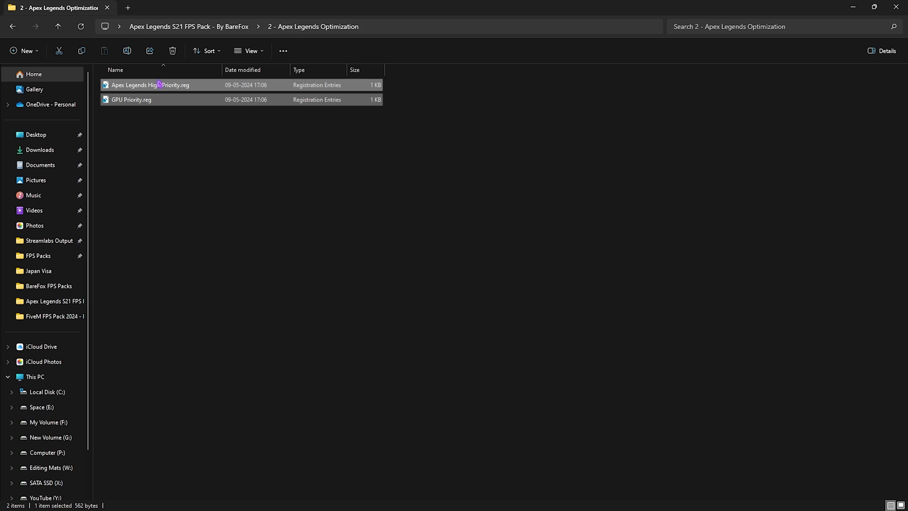
pyautogui.click(173, 150)
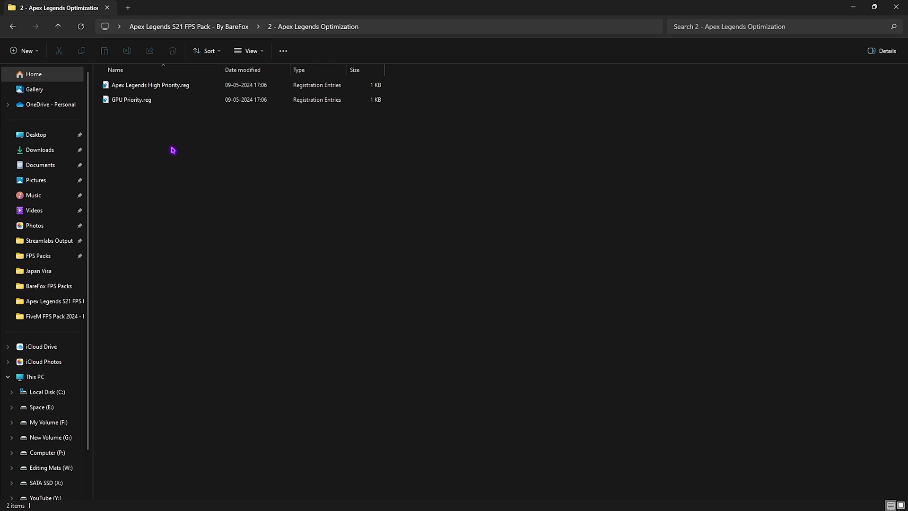
# Review the 15 RAM .reg files in 3 - RAM Optimization, then return to the pack folder
pyautogui.click(211, 27)
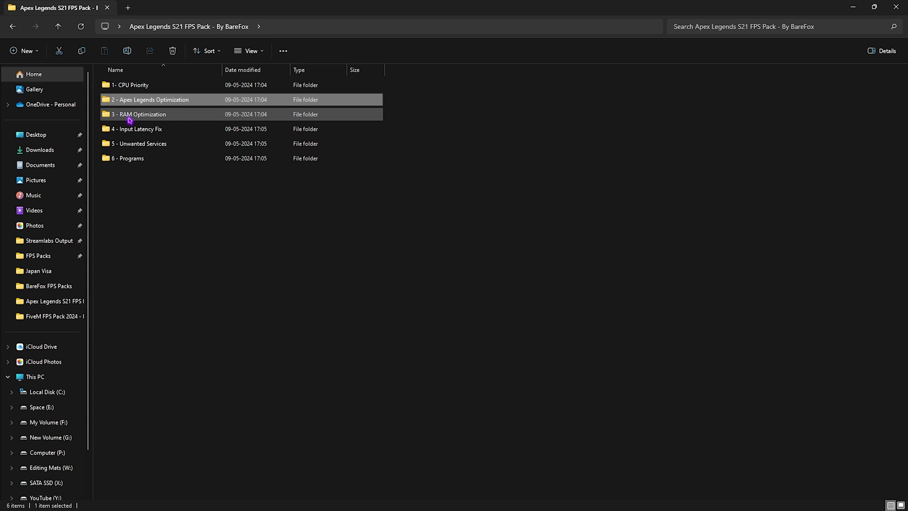
pyautogui.doubleClick(129, 118)
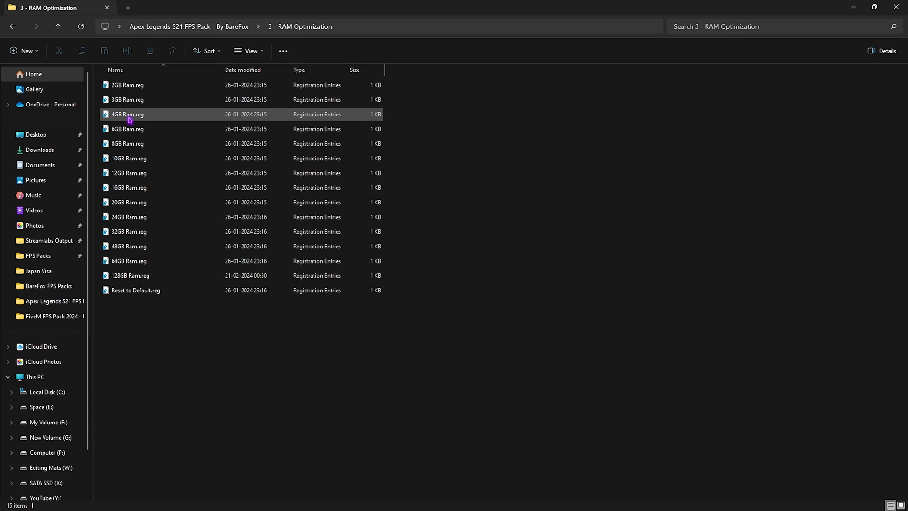
pyautogui.click(152, 236)
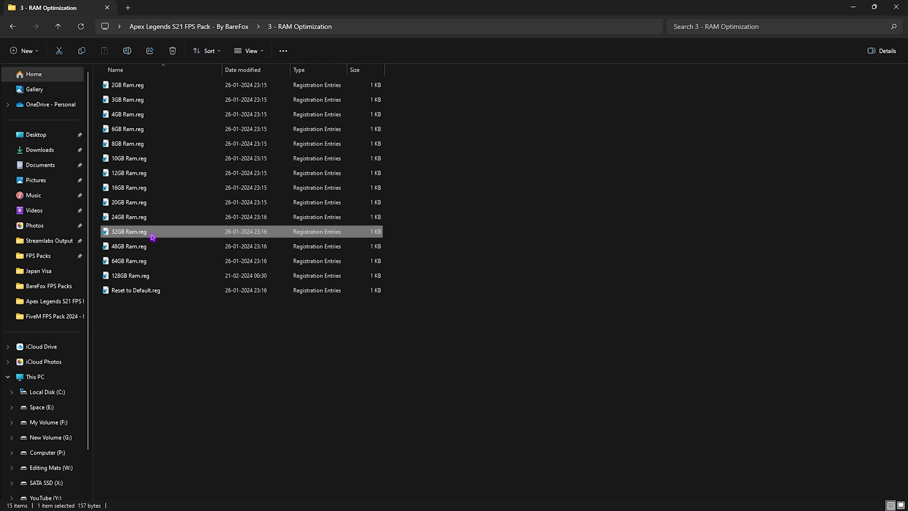
pyautogui.moveTo(471, 316); pyautogui.dragTo(375, 80)
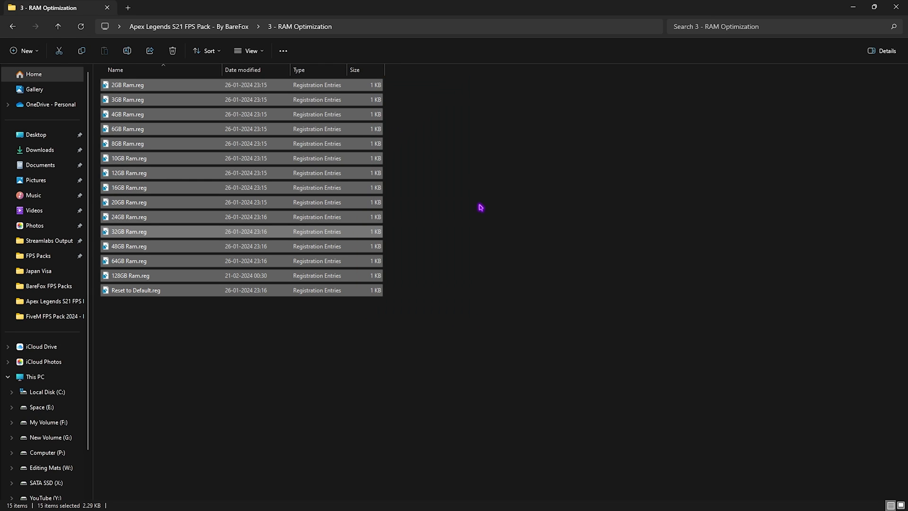
pyautogui.click(481, 207)
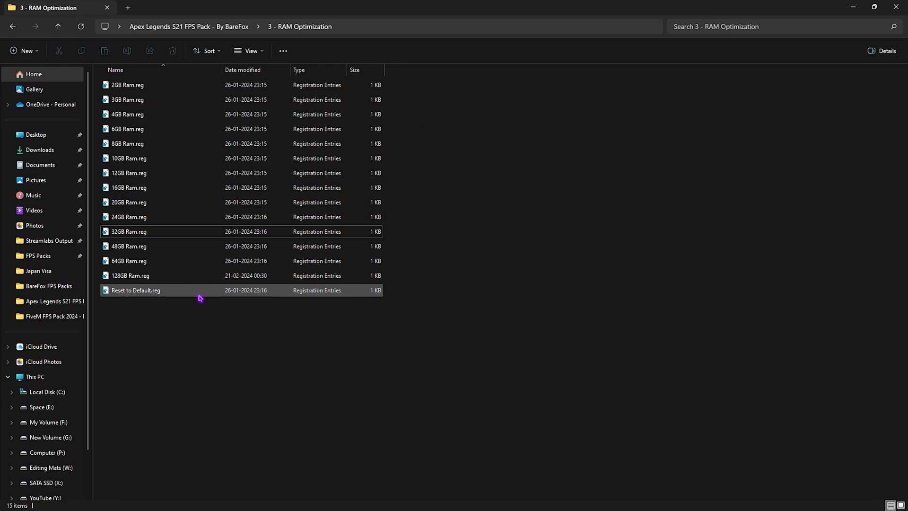
pyautogui.click(179, 27)
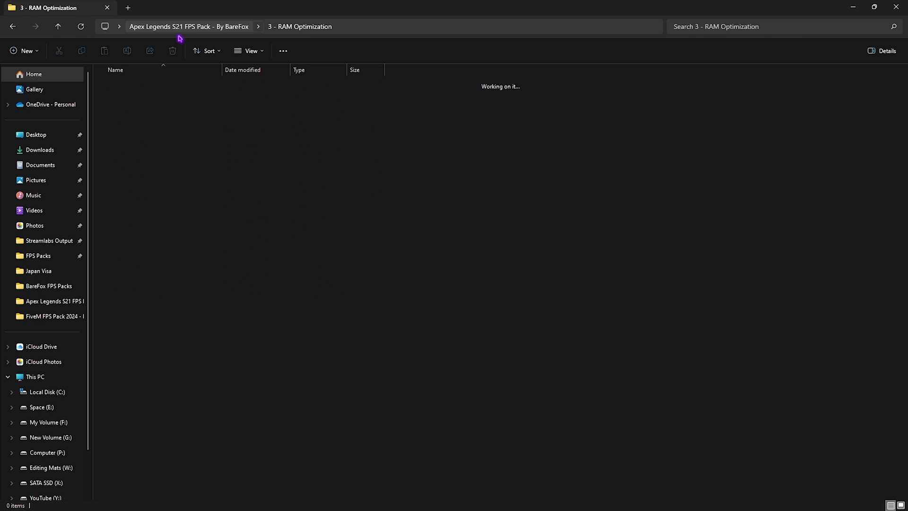
# Look over the three .cmd scripts in the 4 - Input Latency Fix folder
pyautogui.doubleClick(144, 133)
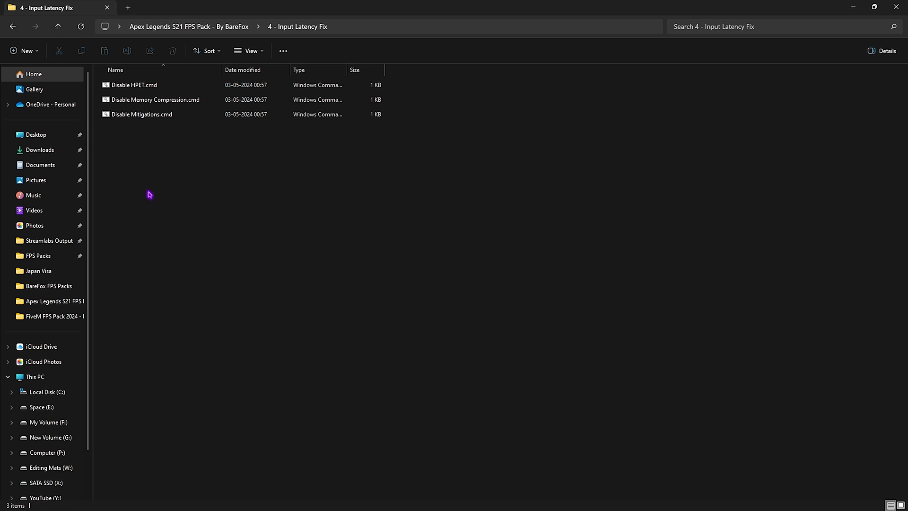
pyautogui.moveTo(147, 192); pyautogui.dragTo(158, 78)
pyautogui.click(163, 172)
pyautogui.moveTo(163, 172); pyautogui.dragTo(143, 86)
pyautogui.click(145, 90)
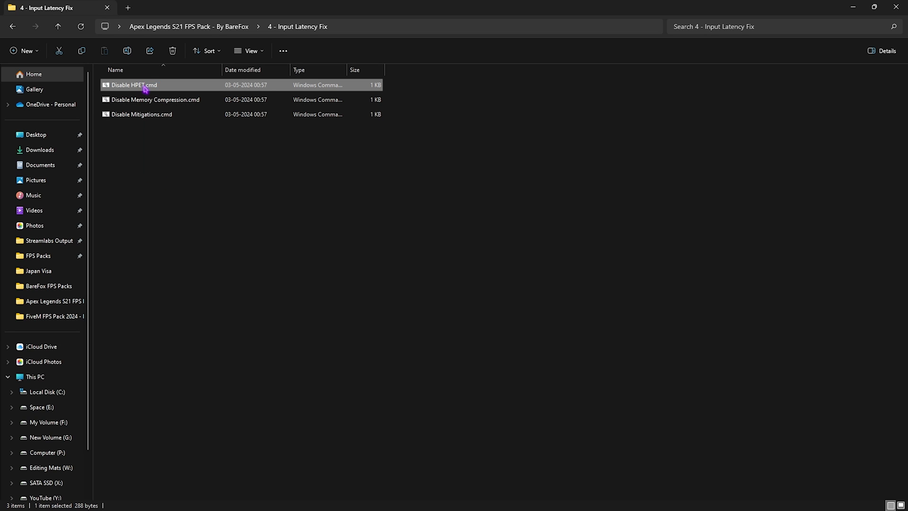
pyautogui.click(150, 101)
pyautogui.click(145, 115)
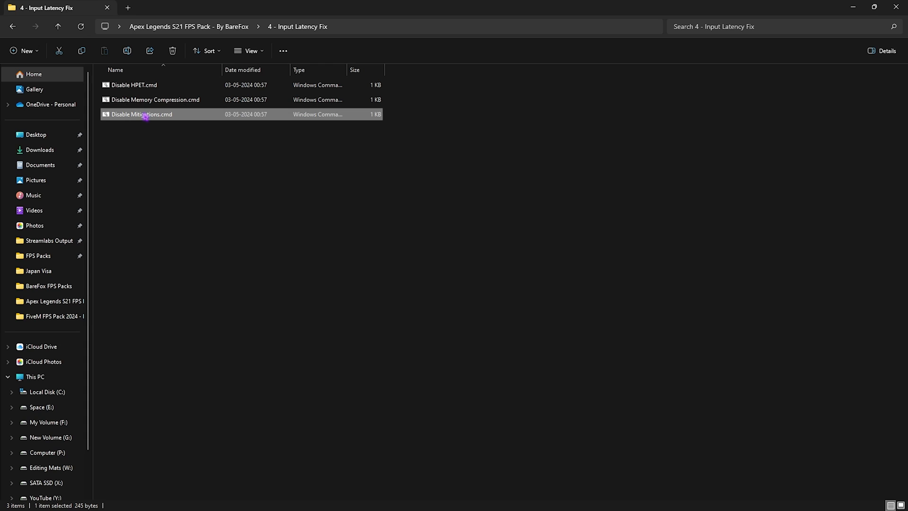
pyautogui.click(153, 89)
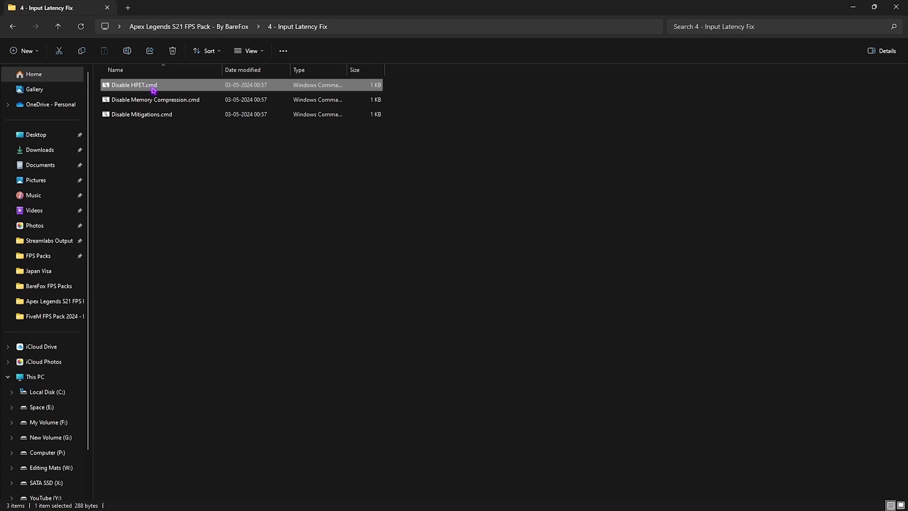
# Open Disable HPET.cmd in Notepad and review its useplatformclock bcdedit command
pyautogui.rightClick(153, 88)
pyautogui.click(203, 228)
pyautogui.moveTo(310, 185); pyautogui.dragTo(152, 184)
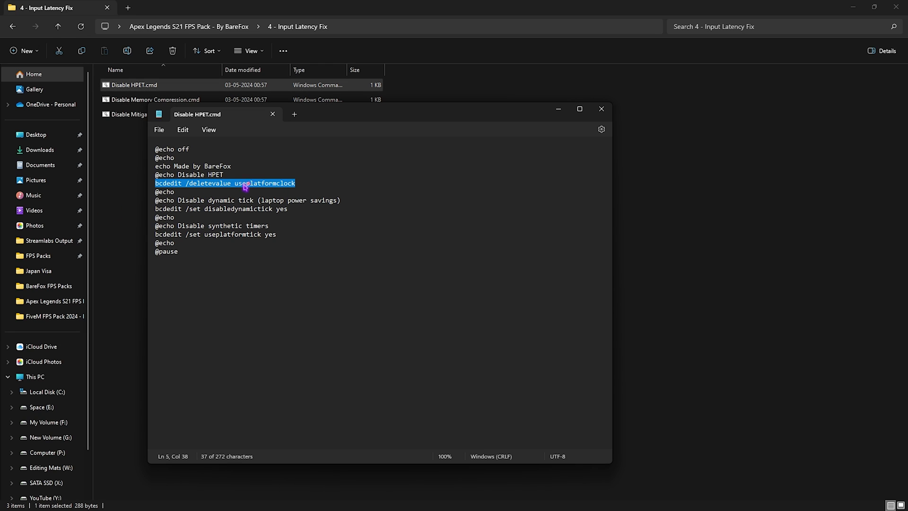
pyautogui.click(258, 184)
pyautogui.moveTo(303, 183); pyautogui.dragTo(151, 184)
pyautogui.click(235, 184)
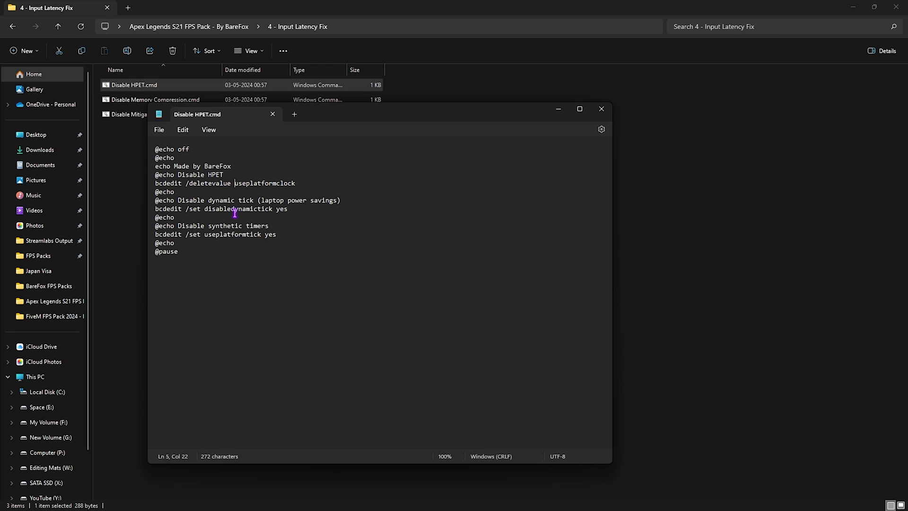
# Close Notepad and move on to the 5 - Unwanted Services folder
pyautogui.click(601, 109)
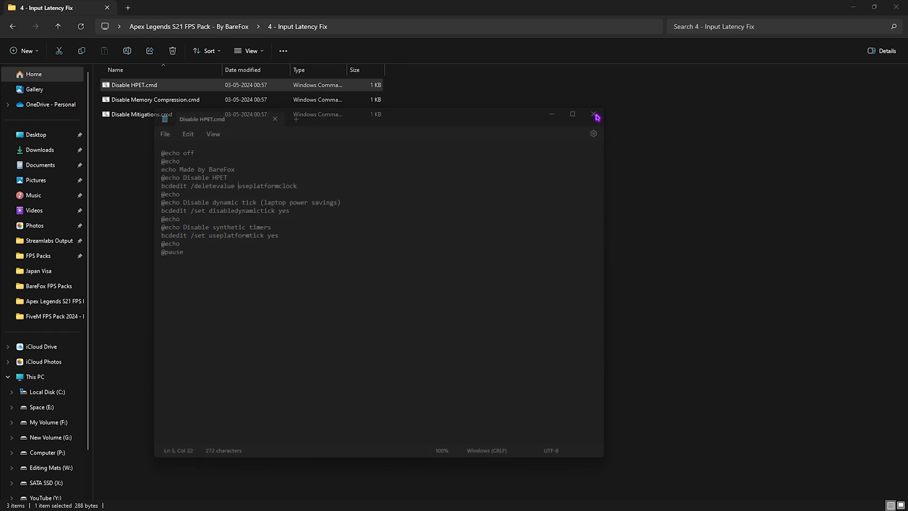
pyautogui.click(387, 218)
pyautogui.hotkey('alt', 'Up')
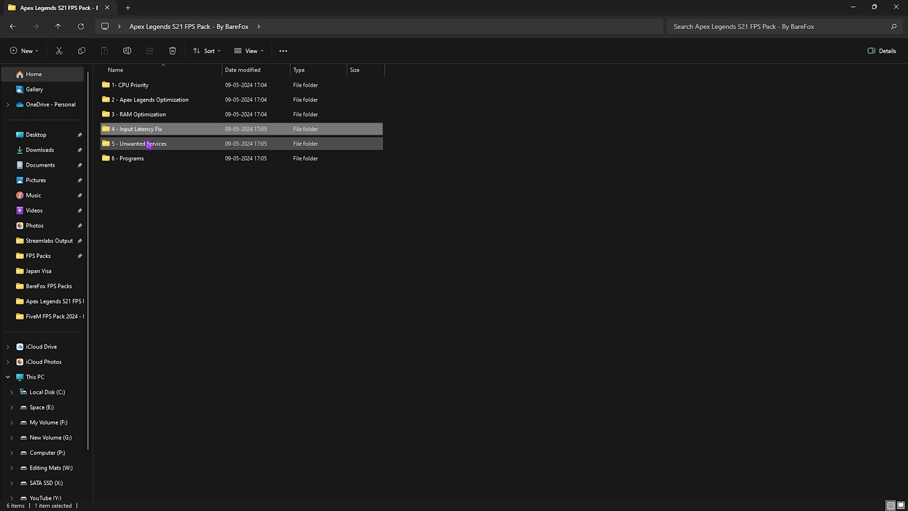
pyautogui.doubleClick(149, 145)
# Review the eight service .reg files in 5 - Unwanted Services
pyautogui.moveTo(162, 270); pyautogui.dragTo(148, 95)
pyautogui.click(159, 249)
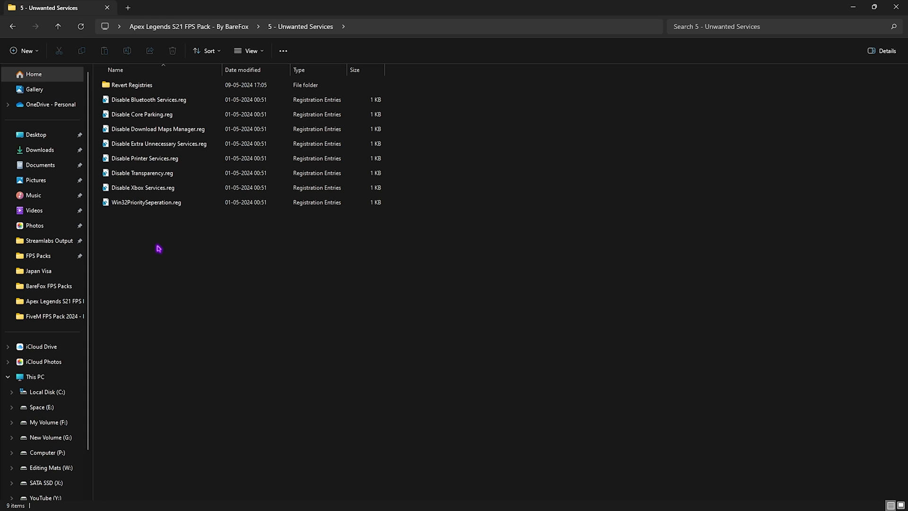
pyautogui.moveTo(159, 248); pyautogui.dragTo(141, 99)
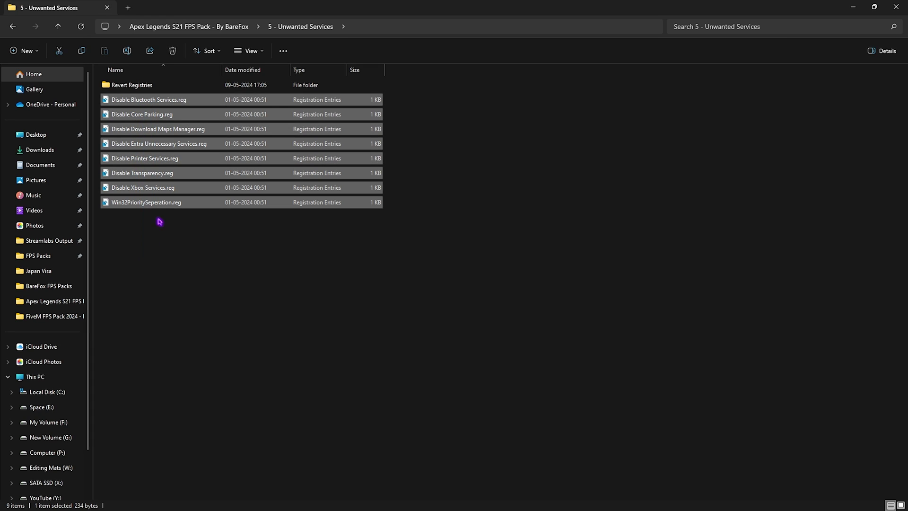
pyautogui.click(164, 265)
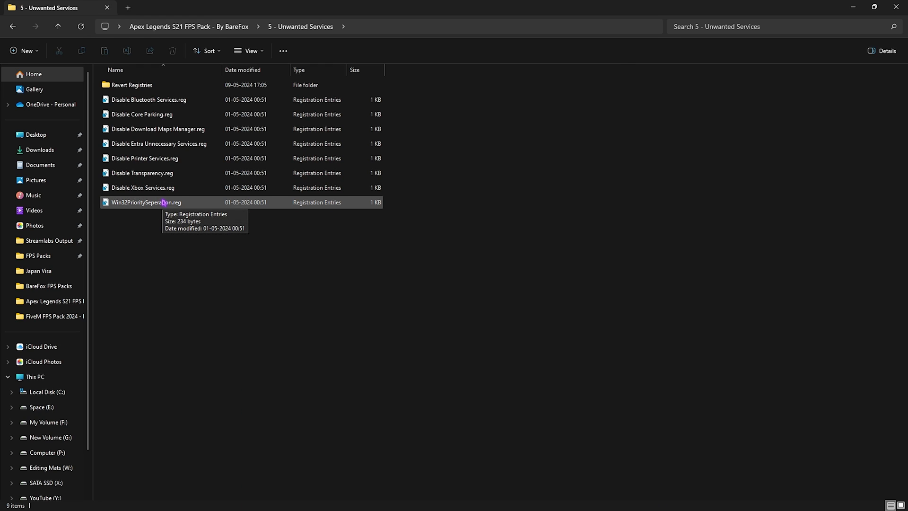
# Check the six Enable .reg files in Revert Registries, then go to 6 - Programs
pyautogui.doubleClick(135, 85)
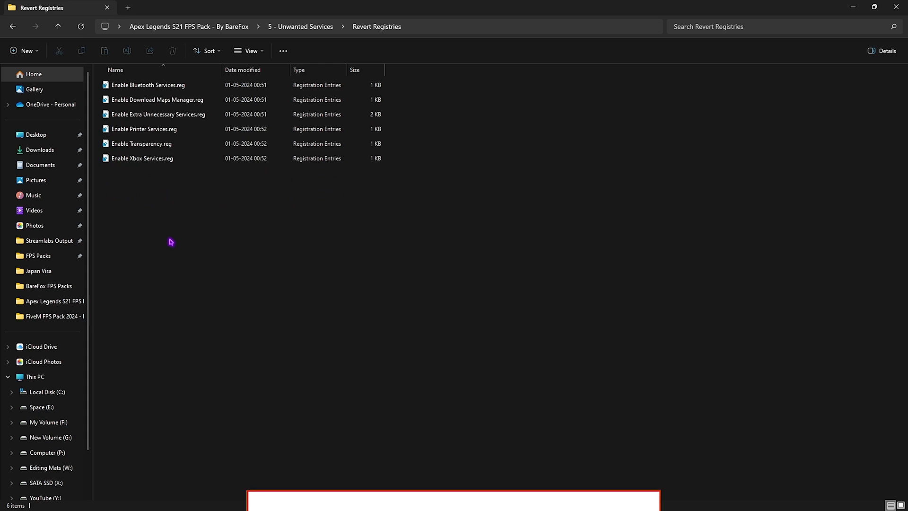
pyautogui.moveTo(170, 241); pyautogui.dragTo(156, 80)
pyautogui.click(189, 26)
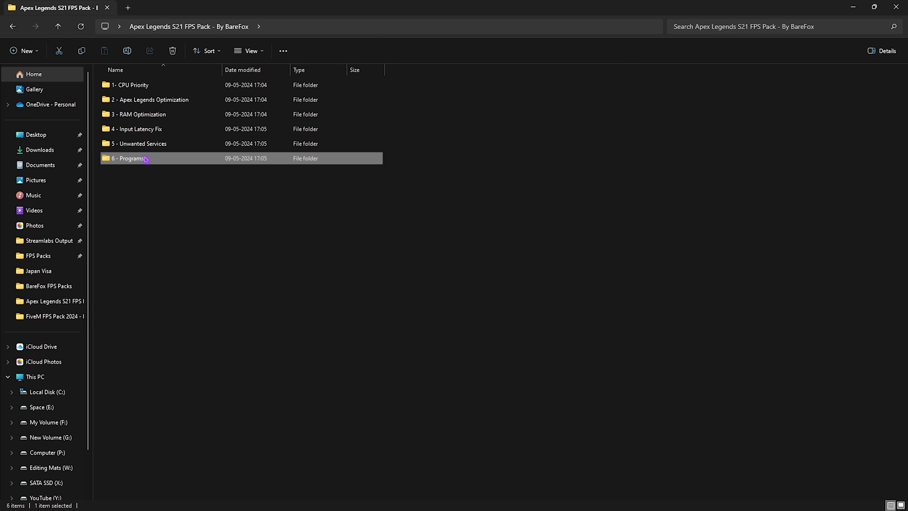
pyautogui.doubleClick(165, 155)
# Run MSI Mode Utility 3.0.exe as administrator, then close it and File Explorer
pyautogui.click(133, 88)
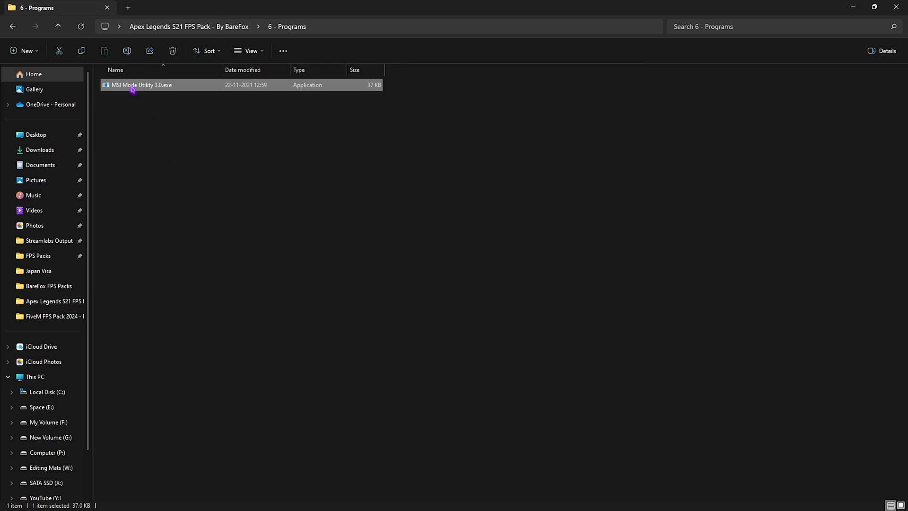
pyautogui.rightClick(143, 88)
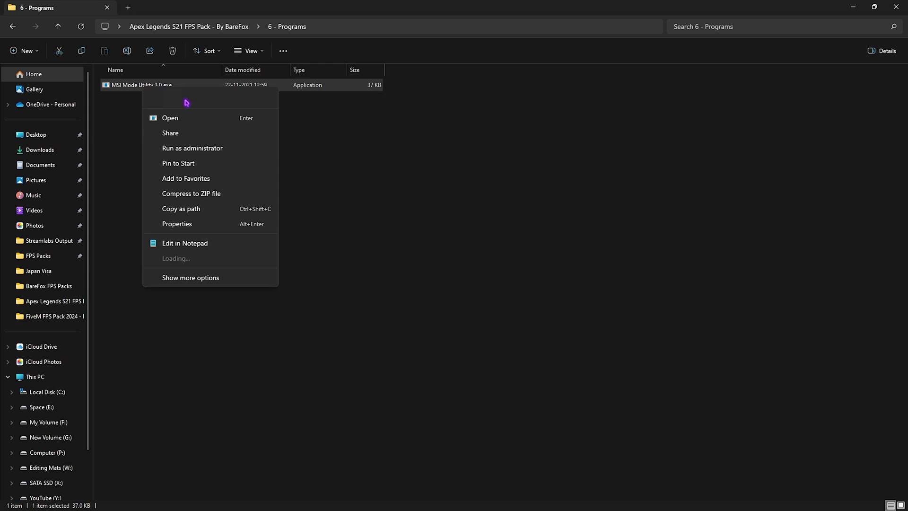
pyautogui.click(172, 148)
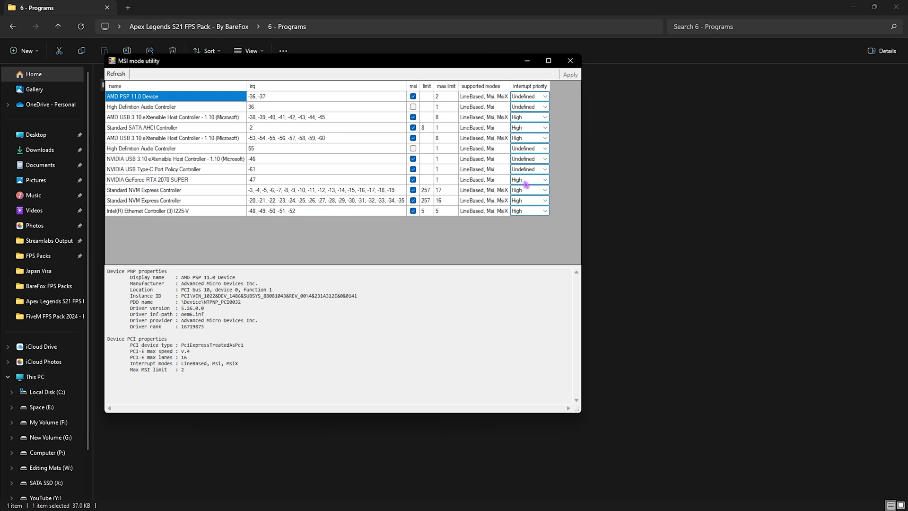
pyautogui.click(570, 60)
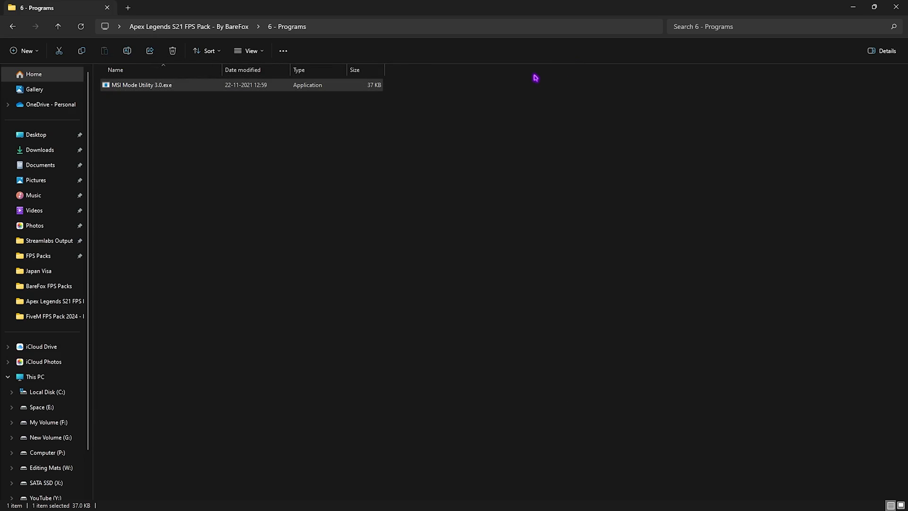
pyautogui.click(896, 6)
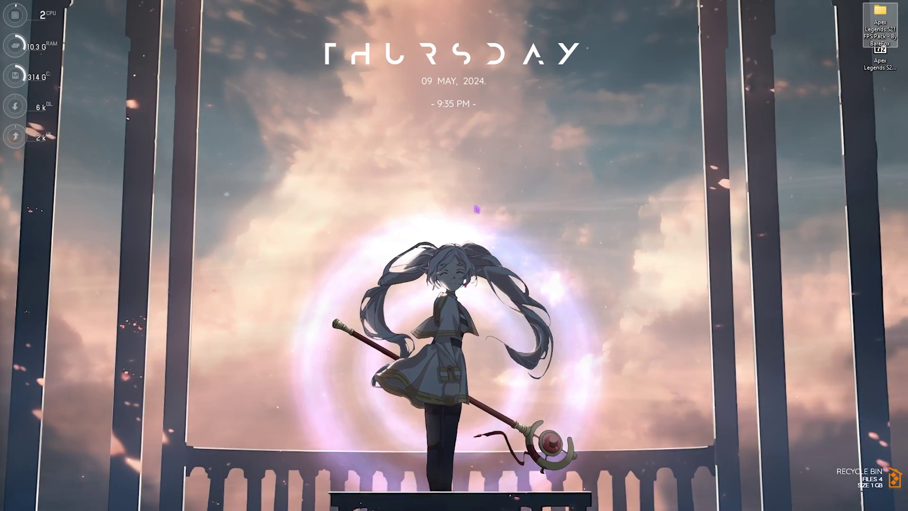
# Launch Steam and open the Apex Legends properties
pyautogui.press('super')
pyautogui.write('st')
pyautogui.press('Down')
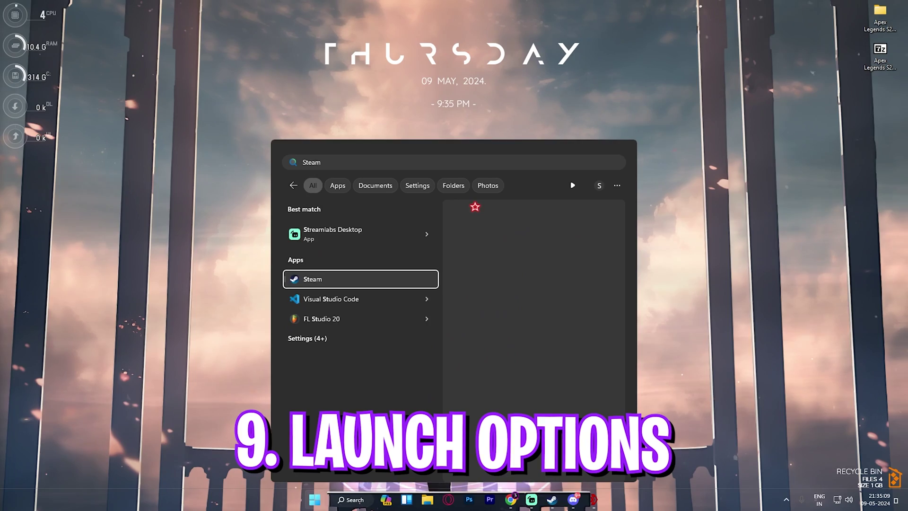
pyautogui.press('Return')
pyautogui.rightClick(47, 453)
pyautogui.click(71, 444)
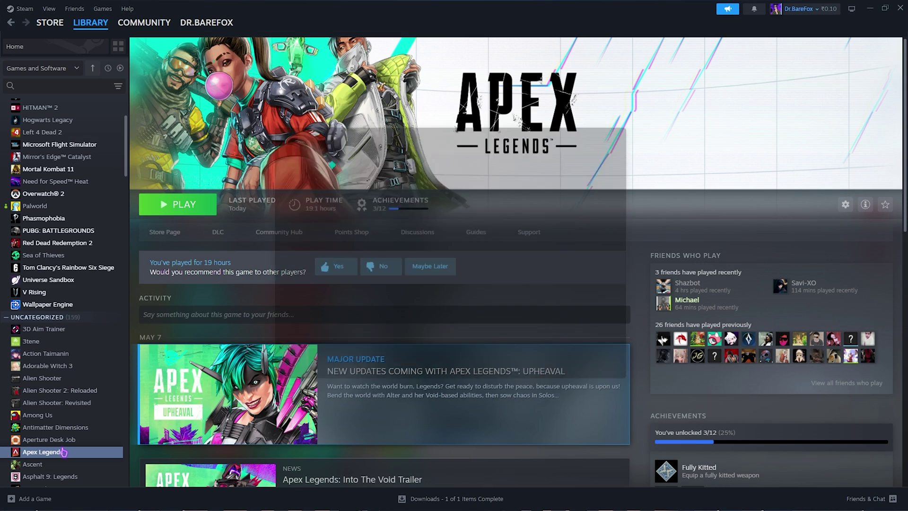
# Replace the launch options with '-high -useallavailablecores' and close the properties
pyautogui.hotkey('ctrl', 'a')
pyautogui.write('-high')
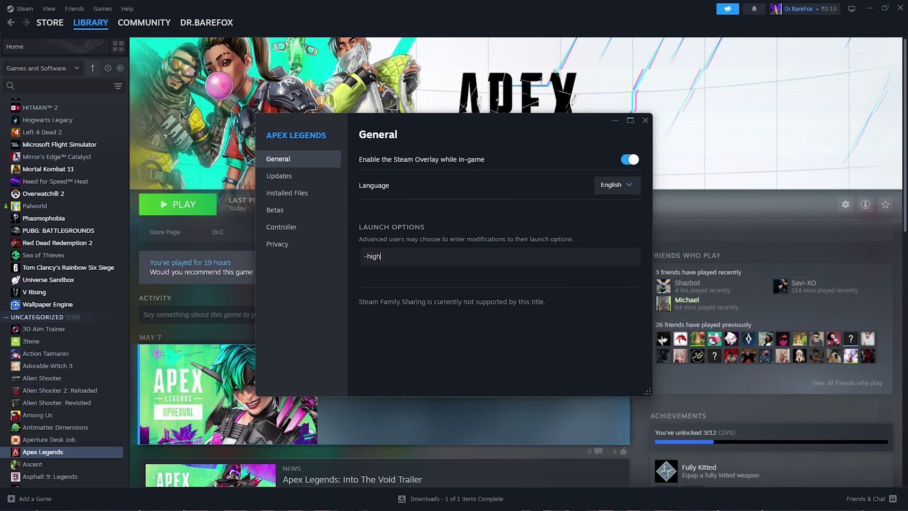
pyautogui.doubleClick(372, 265)
pyautogui.click(397, 256)
pyautogui.write('-useall')
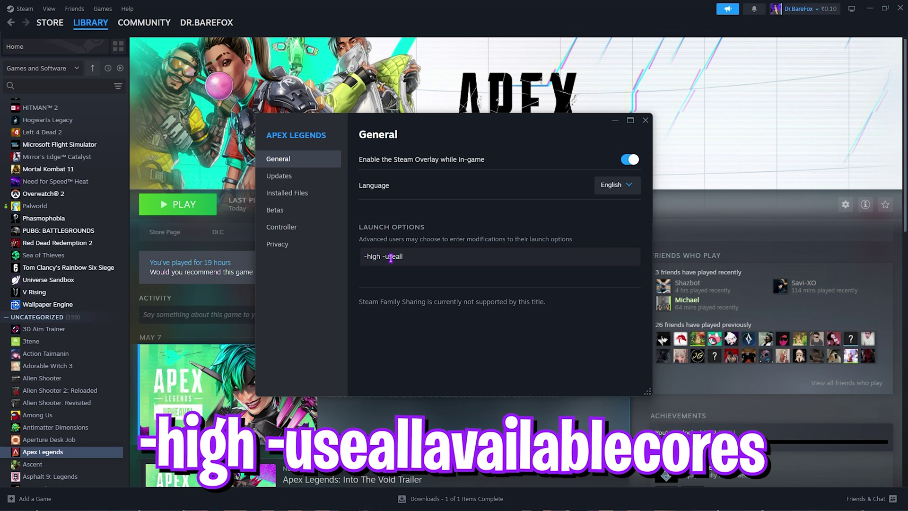
pyautogui.write('availablecores')
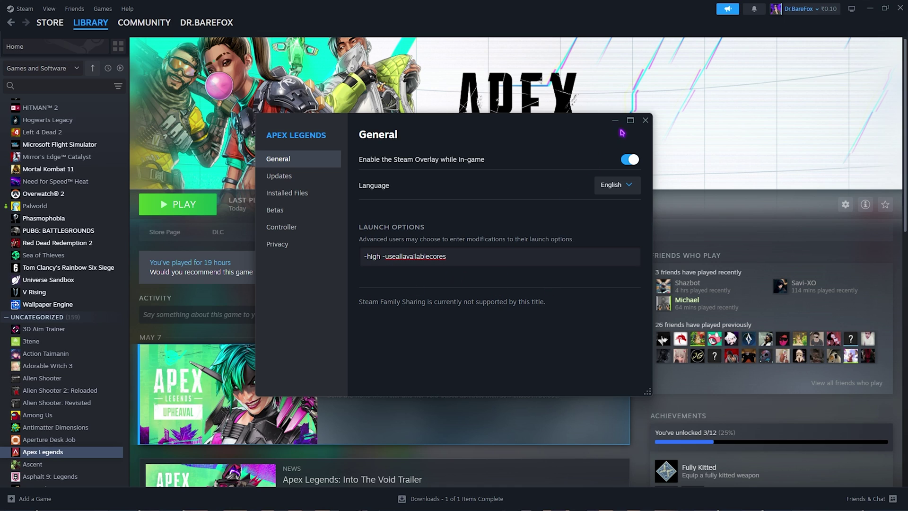
pyautogui.click(645, 121)
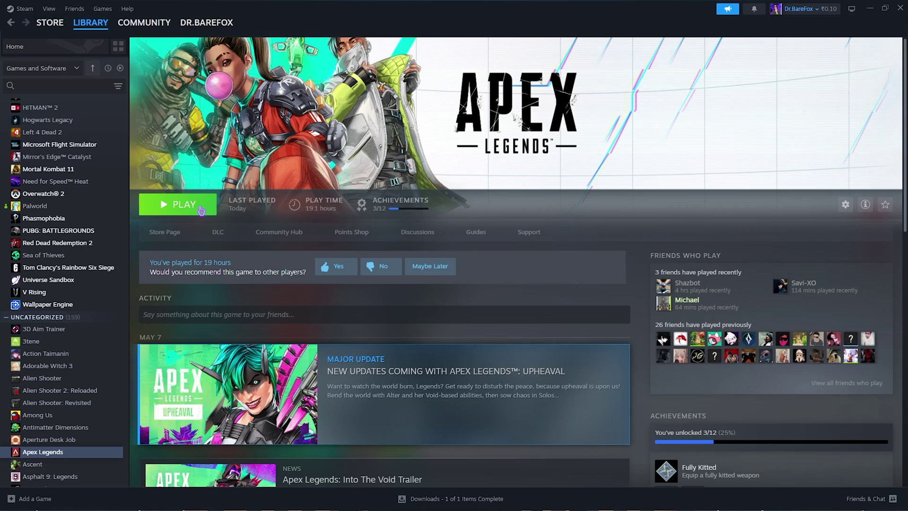
# Launch Apex Legends and bring up its Video settings from the pause menu
pyautogui.click(201, 210)
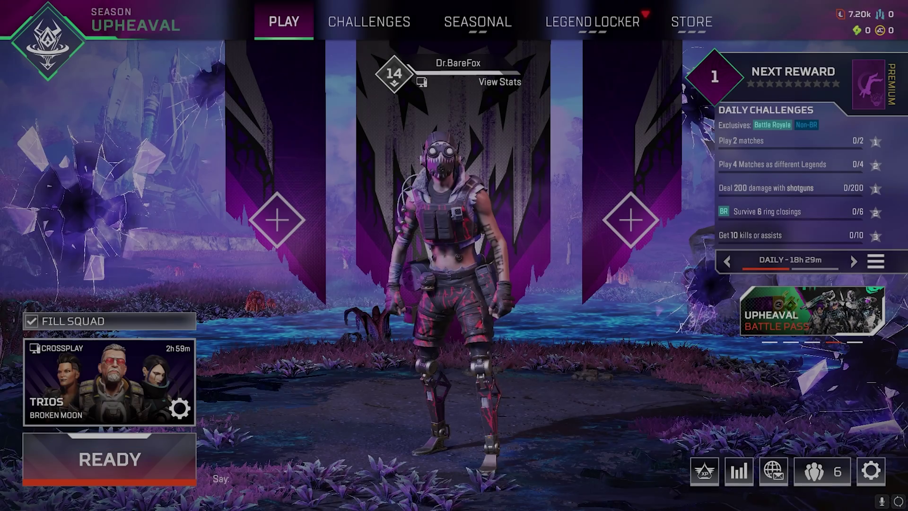
pyautogui.press('Escape')
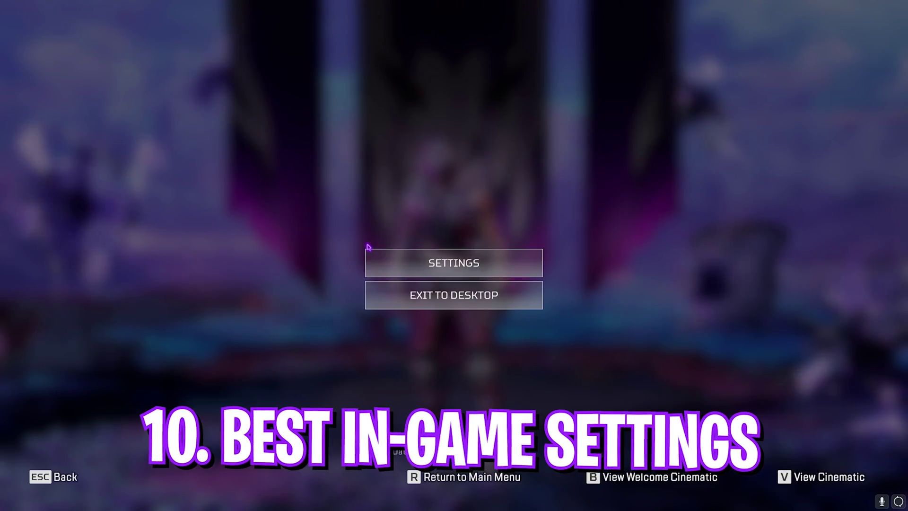
pyautogui.click(400, 261)
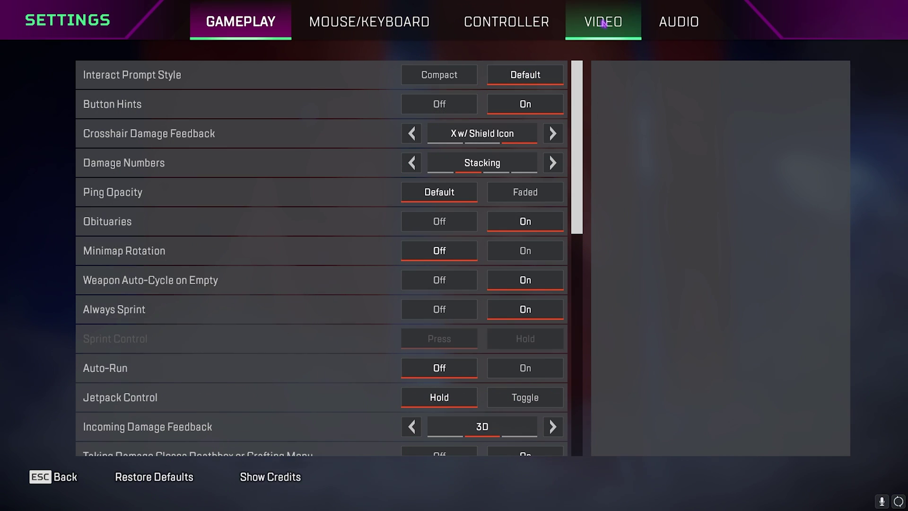
pyautogui.click(609, 24)
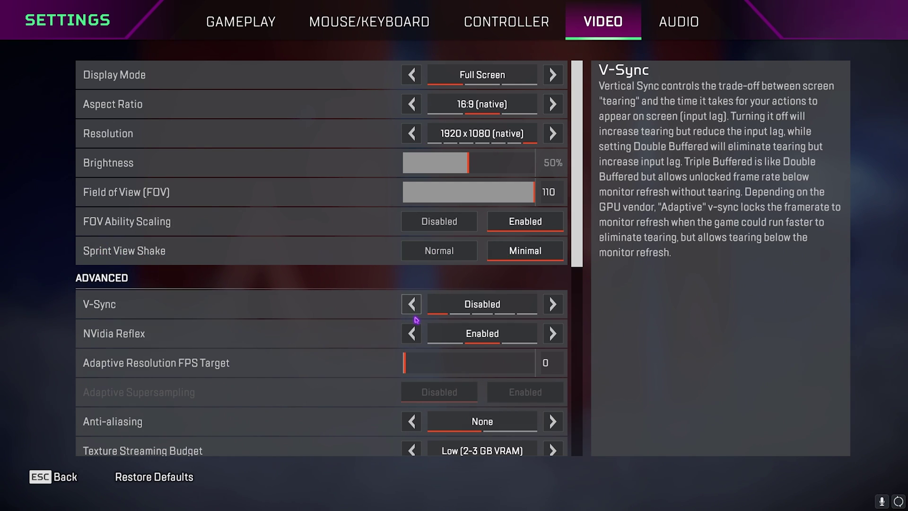
# Set NVidia Reflex to Enabled + Boost, keep Texture Streaming Budget Low, Spot Shadow Detail High
pyautogui.scroll(-1, 410, 314)
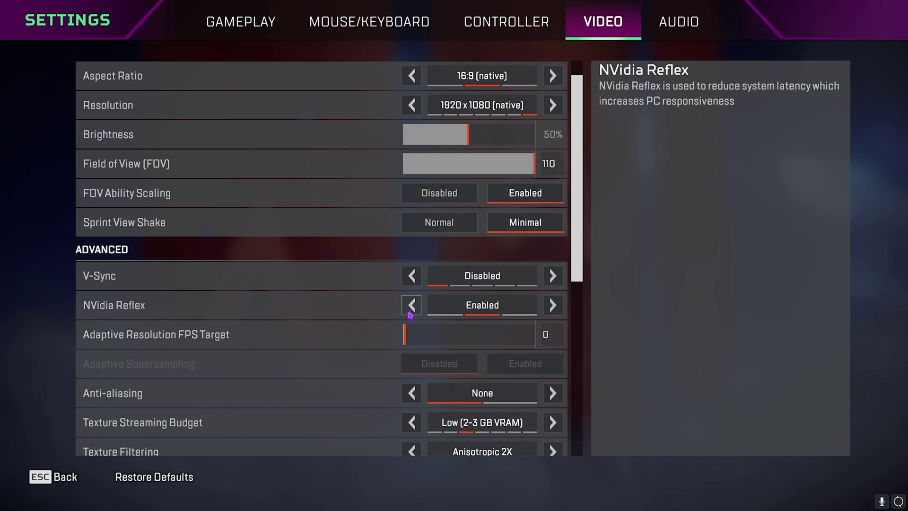
pyautogui.click(552, 305)
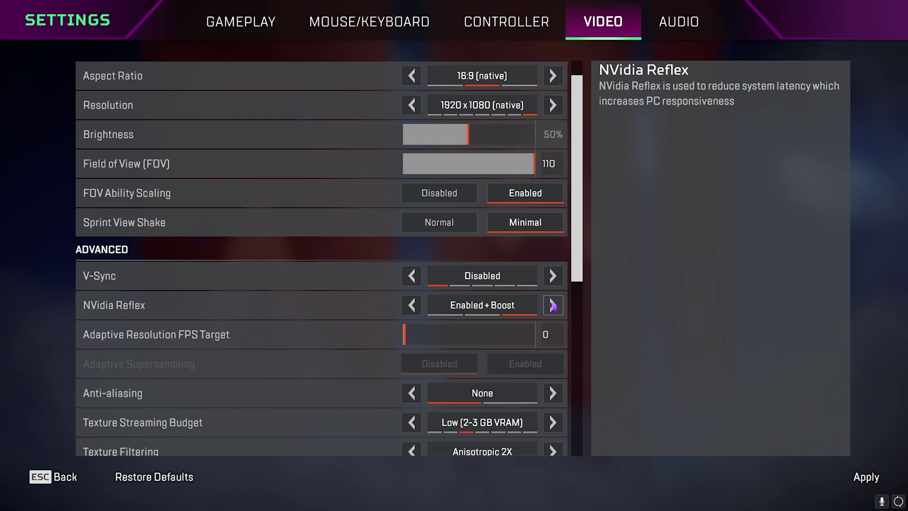
pyautogui.scroll(-4, 554, 306)
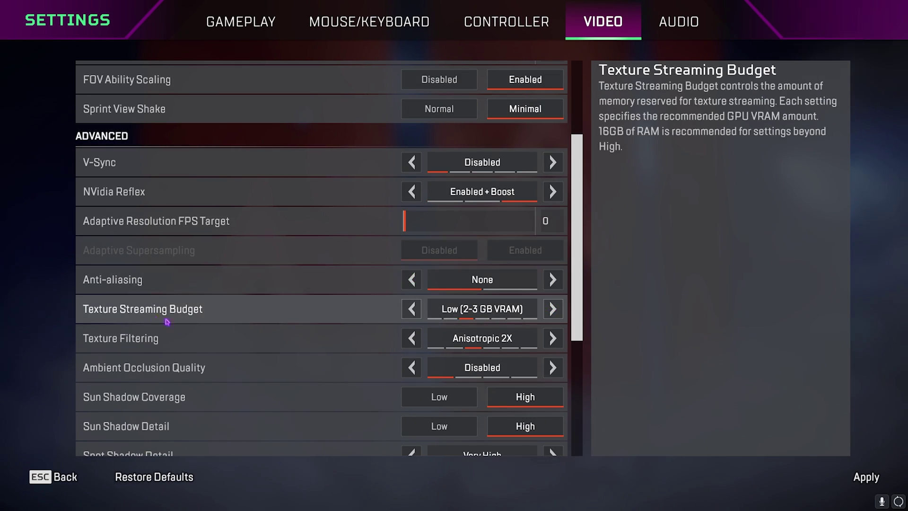
pyautogui.click(551, 316)
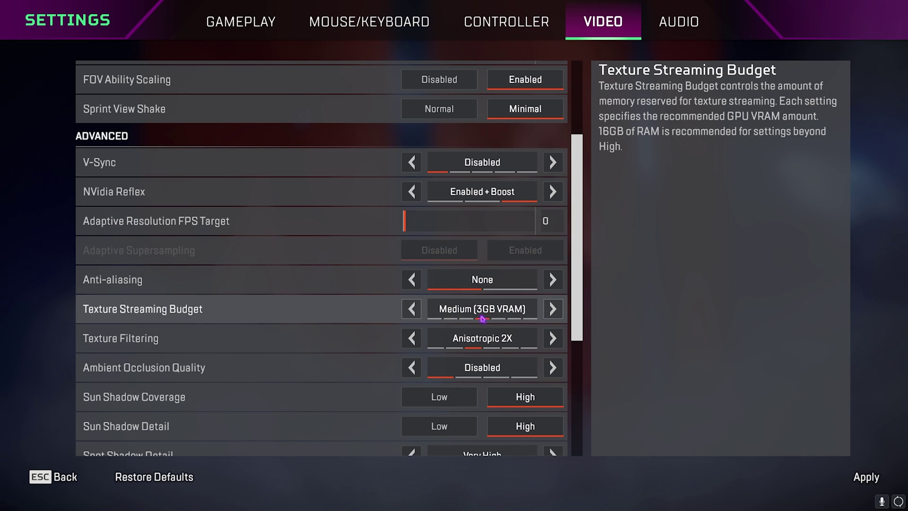
pyautogui.click(413, 312)
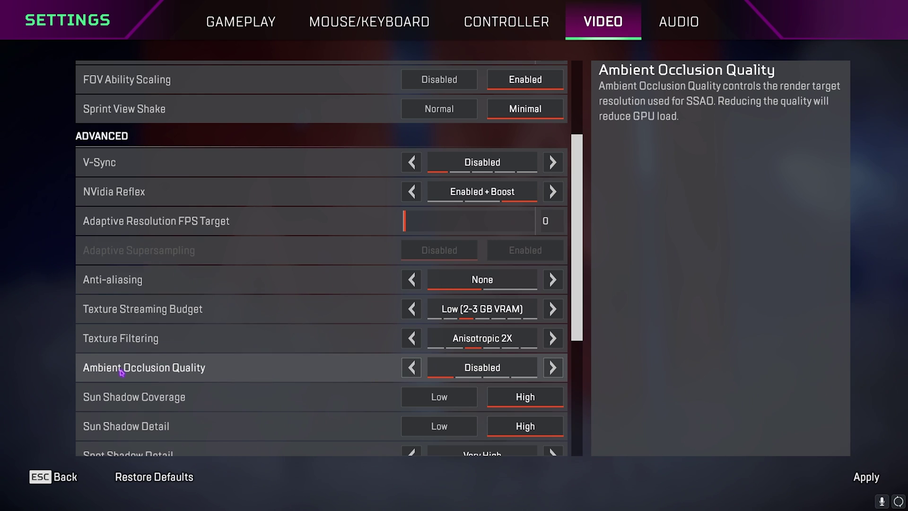
pyautogui.scroll(-3, 389, 369)
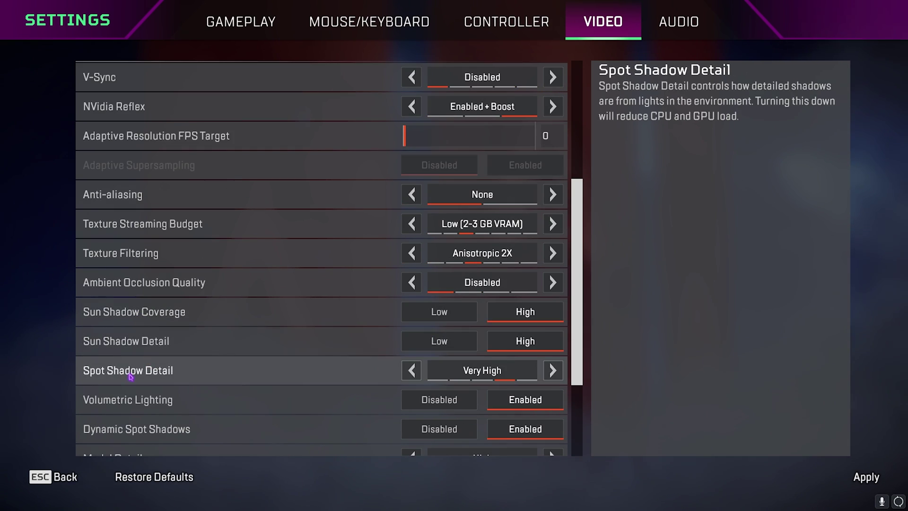
pyautogui.click(411, 371)
# Turn off Volumetric Lighting, set Effects Detail High and Impact Marks Disabled, and apply
pyautogui.scroll(-2, 369, 363)
pyautogui.click(425, 350)
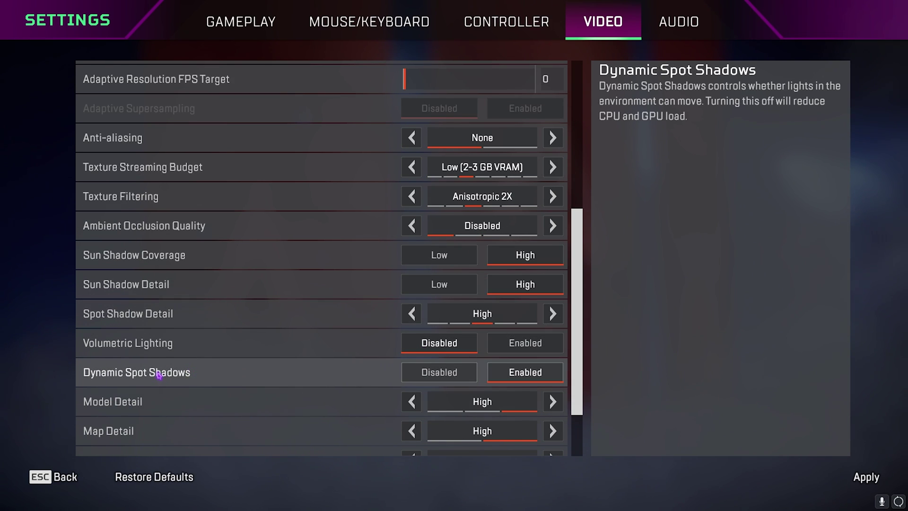
pyautogui.scroll(-3, 498, 374)
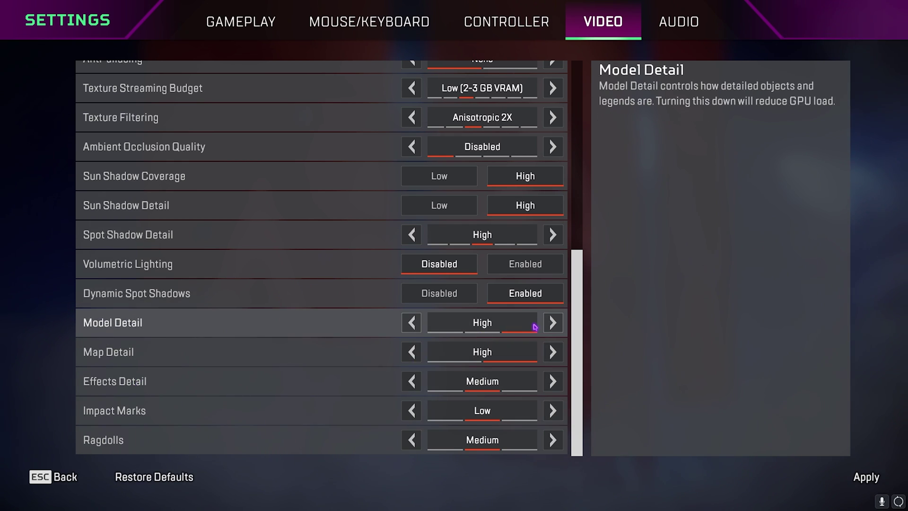
pyautogui.click(551, 382)
pyautogui.click(551, 411)
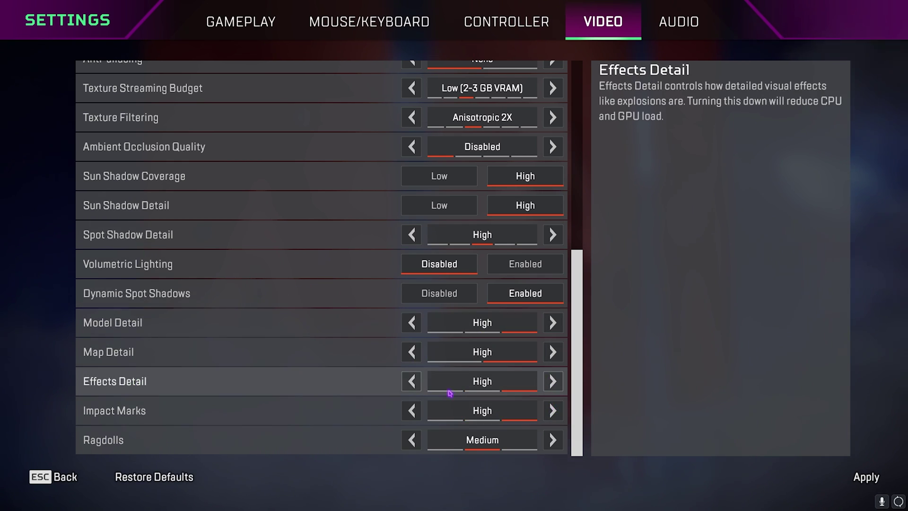
pyautogui.click(411, 414)
pyautogui.click(411, 414)
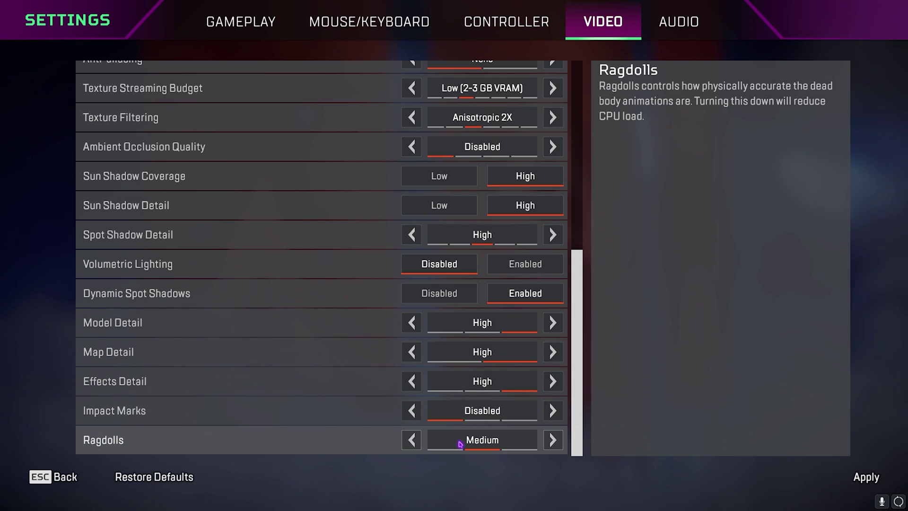
pyautogui.click(866, 477)
pyautogui.click(665, 21)
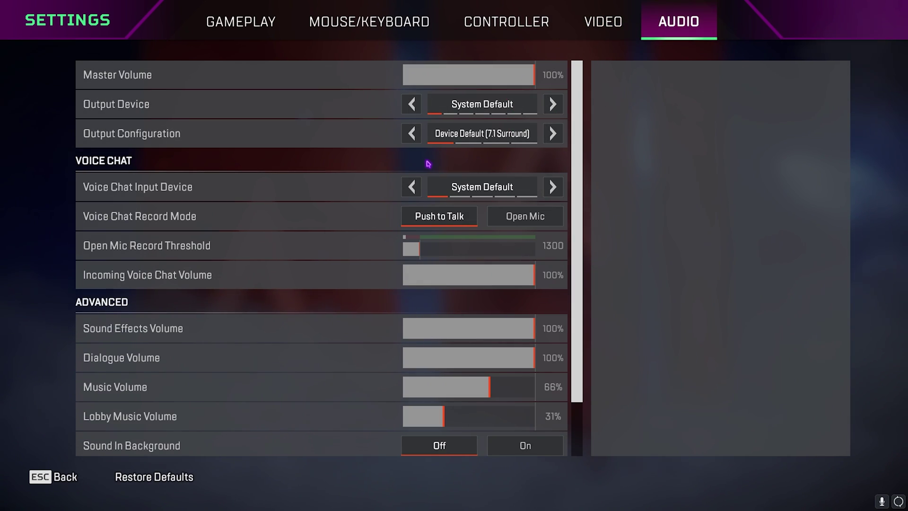
# Compare Output Configuration options Stereo and 4.0 Surround, returning to Device Default (7.1 Surround)
pyautogui.click(553, 133)
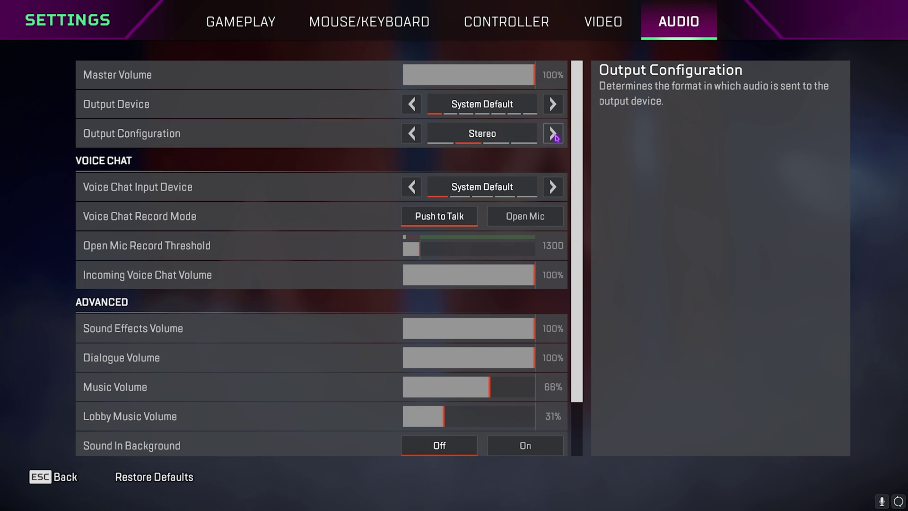
pyautogui.click(412, 133)
pyautogui.click(553, 133)
pyautogui.click(553, 134)
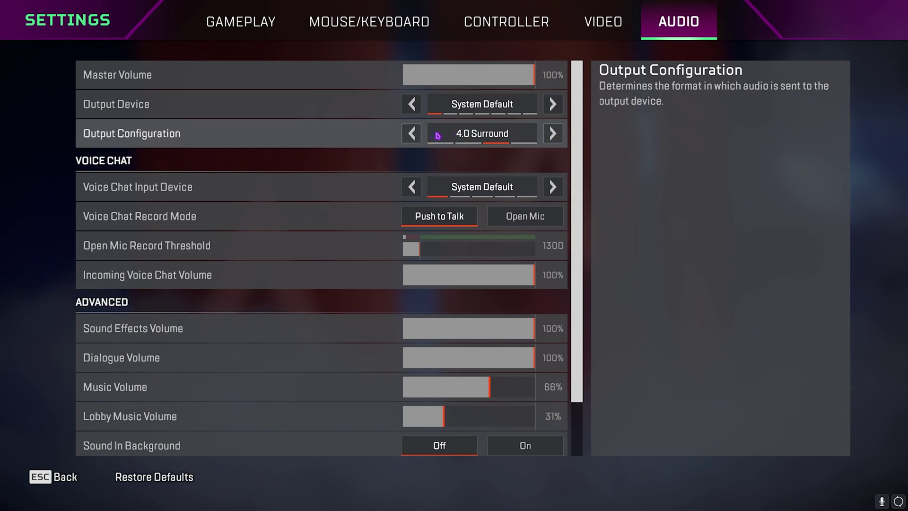
pyautogui.click(412, 133)
pyautogui.click(412, 133)
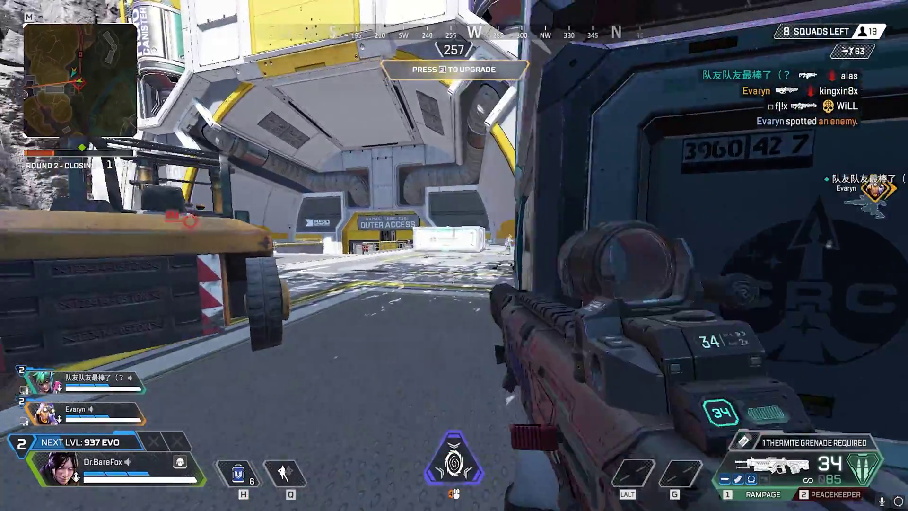
# Aim down sights, switch to the Peacekeeper, and move forward toward the crates
pyautogui.rightClick(454, 256)
pyautogui.press('2')
pyautogui.press('w')
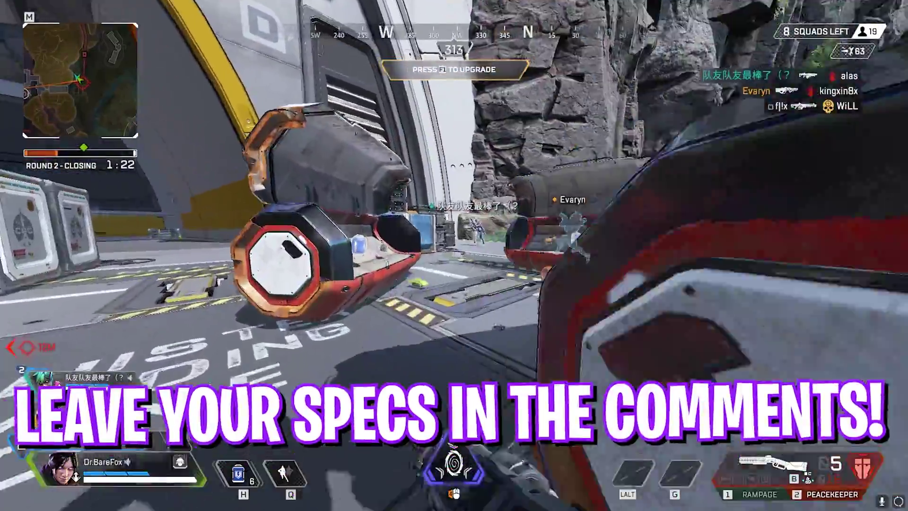
pyautogui.press('w')
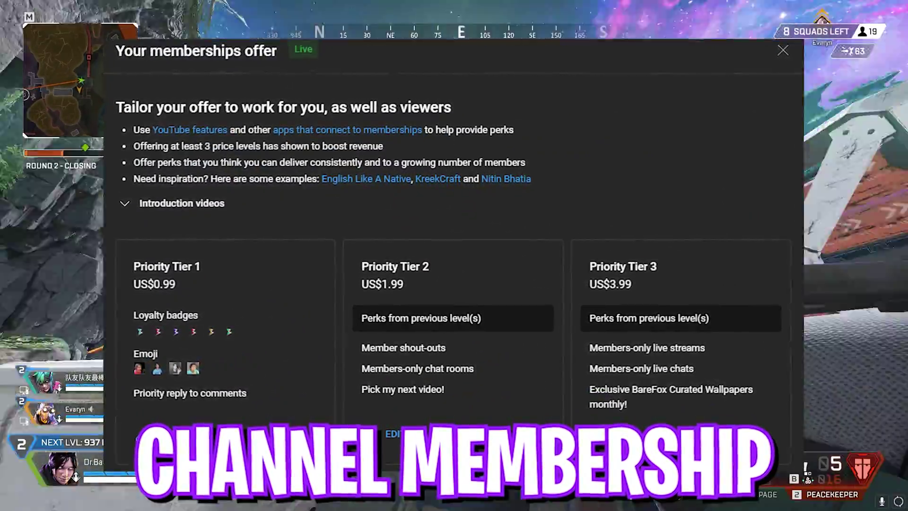
pyautogui.press('w')
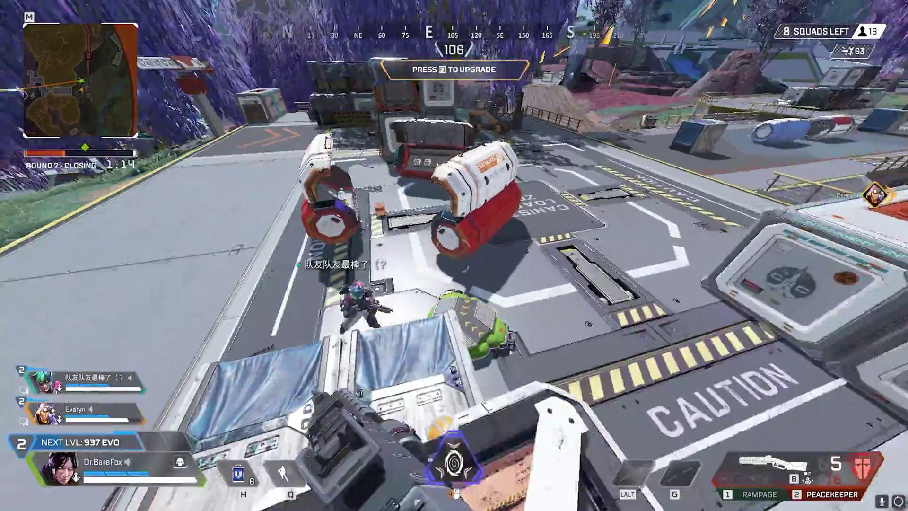